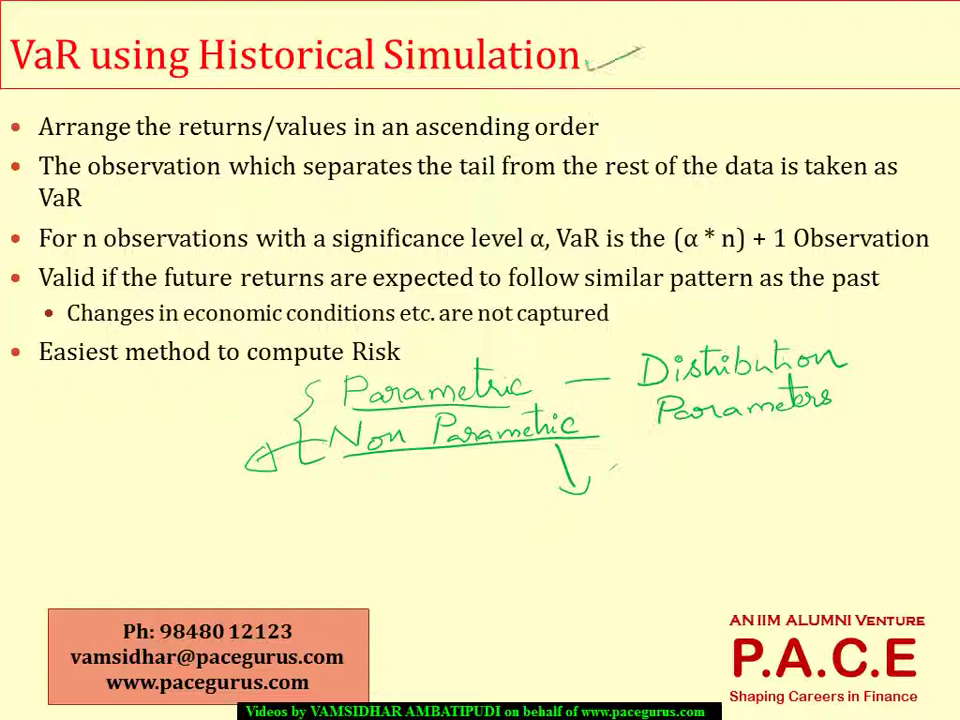
- Draw a pen tick beside the VaR using Historical Simulation slide title
drag(586, 64, 640, 47)
key(alt+Tab)
key(alt+Tab)
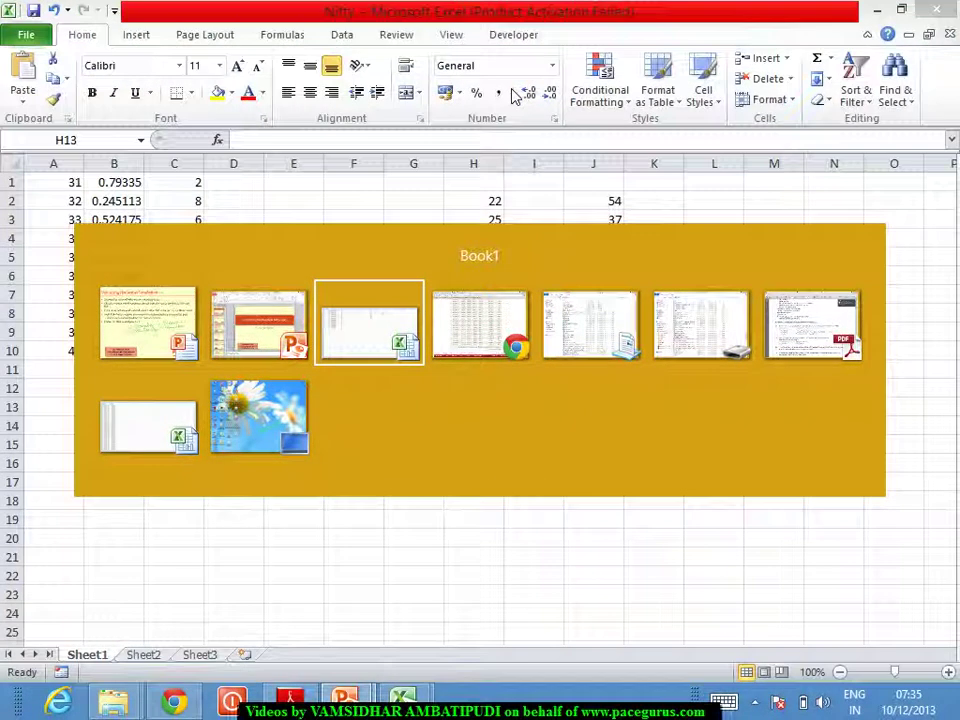
key(alt+Tab)
key(alt+Tab)
key(alt+Tab)
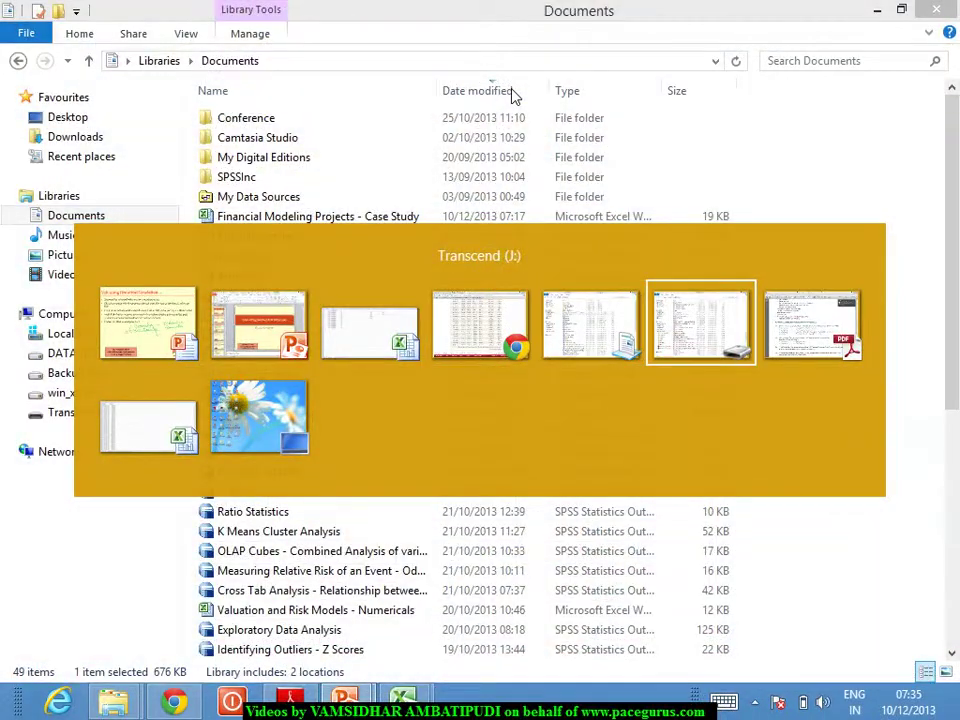
key(alt+Tab)
key(alt+Tab)
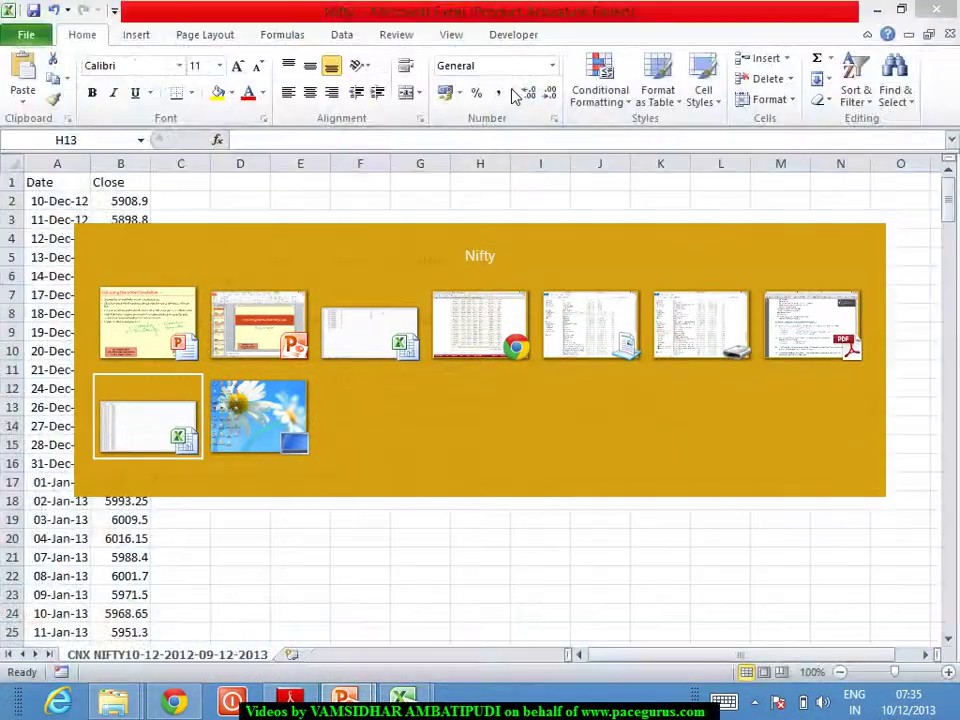
key(alt+Tab)
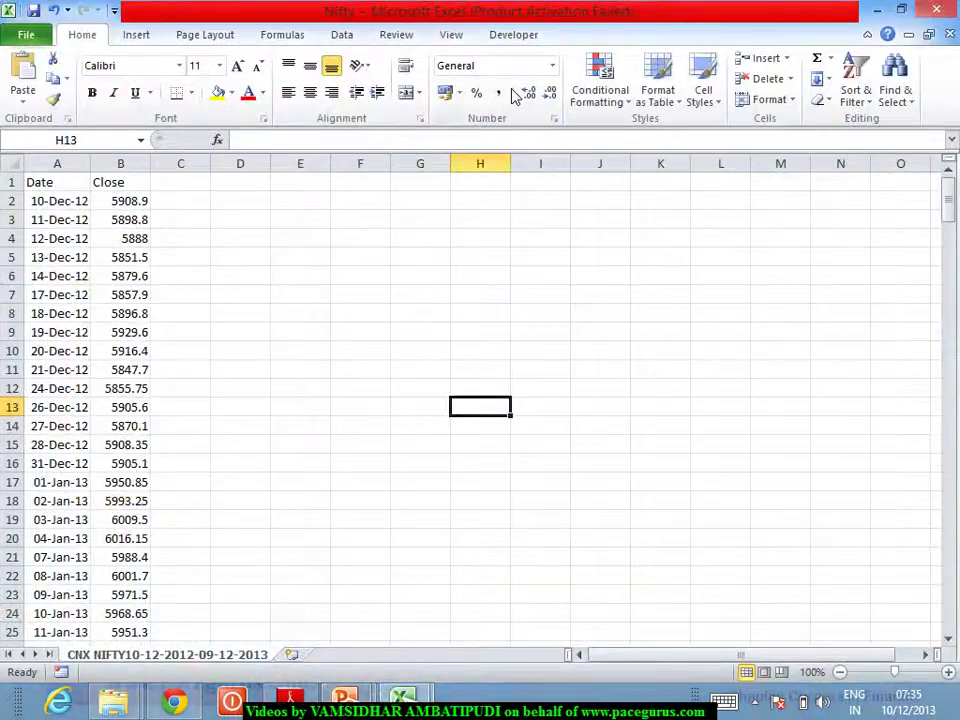
click(178, 276)
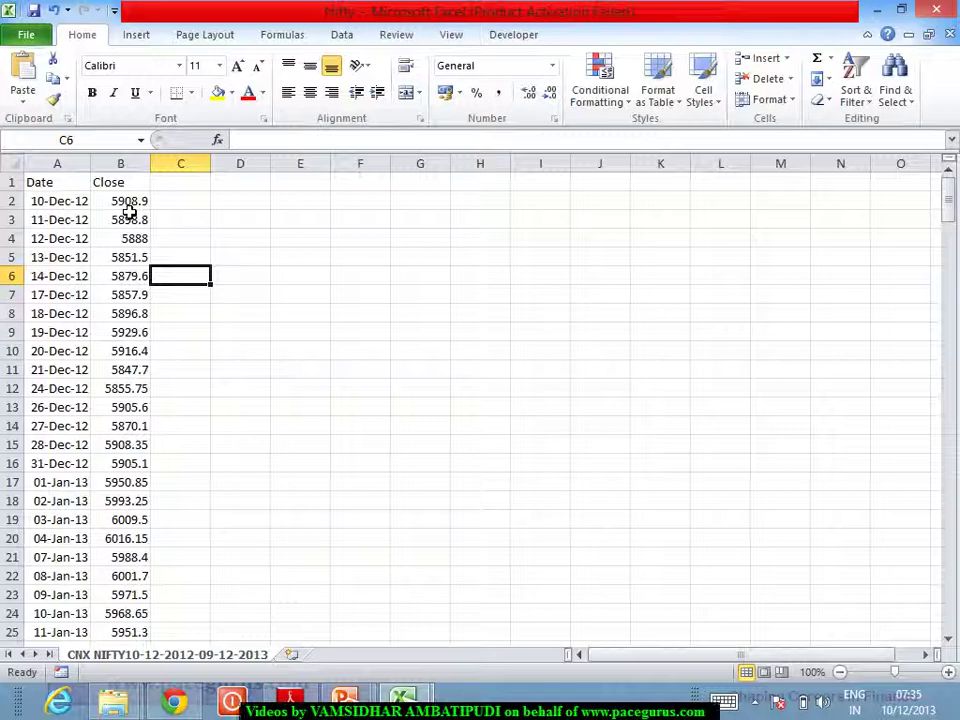
click(181, 185)
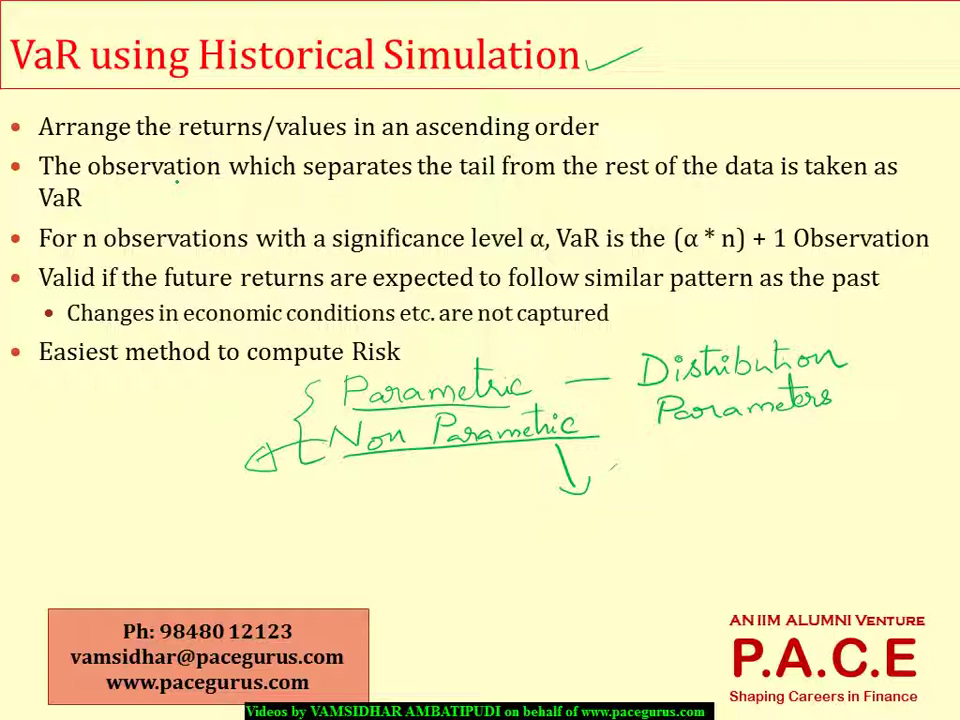
- Head column C 'Returns' and enter the simple return =(B3-B2)/B2 in C3
key(alt+Tab)
text(Returns)
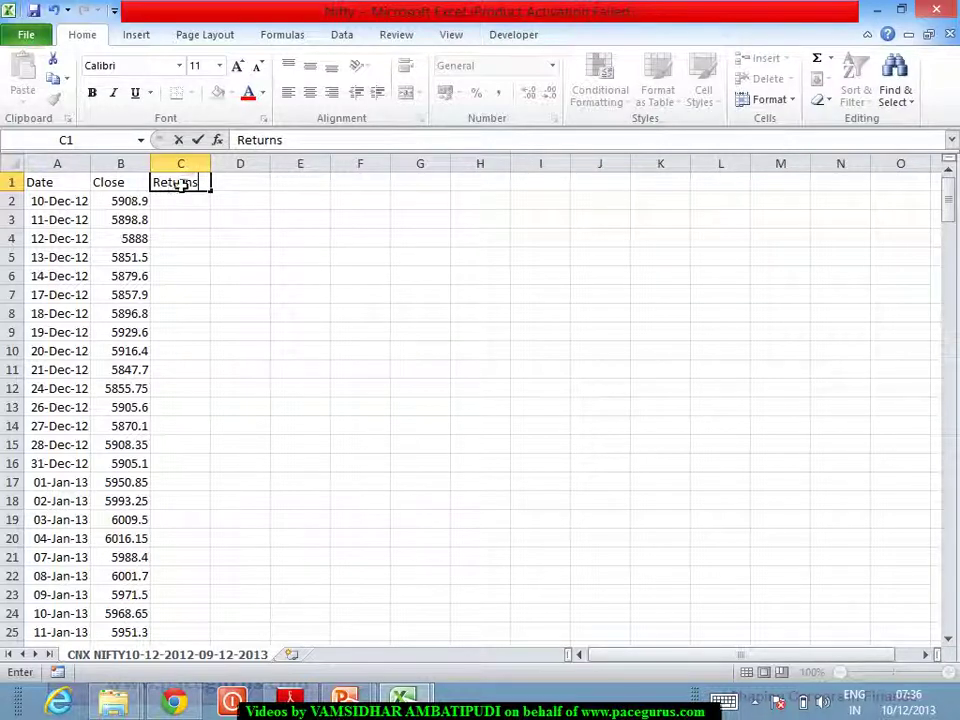
key(Return)
key(Return)
text(=)
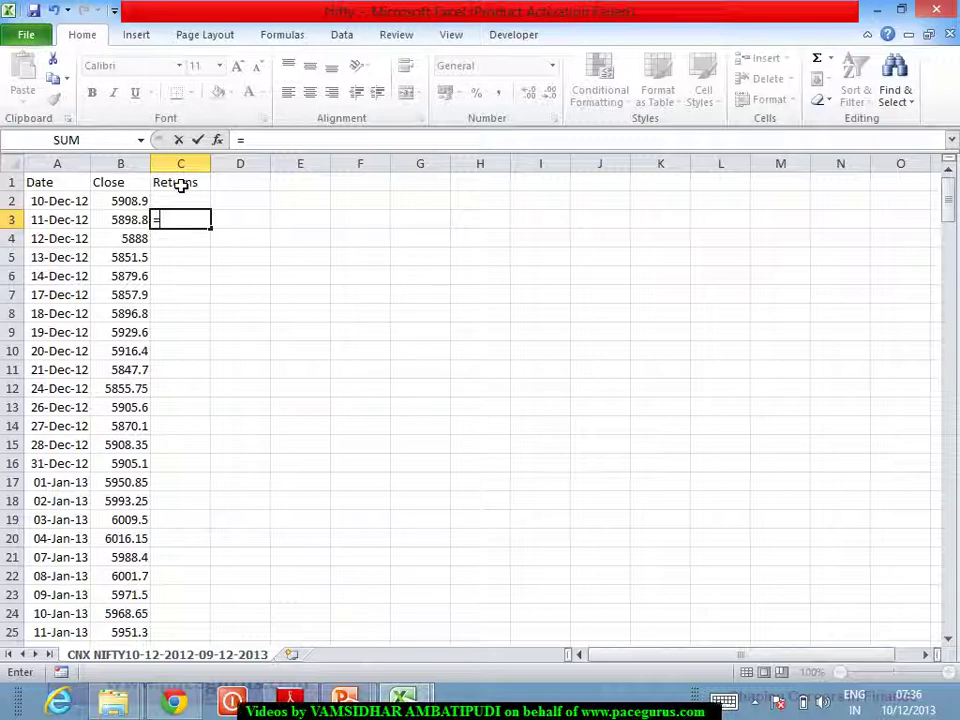
text(()
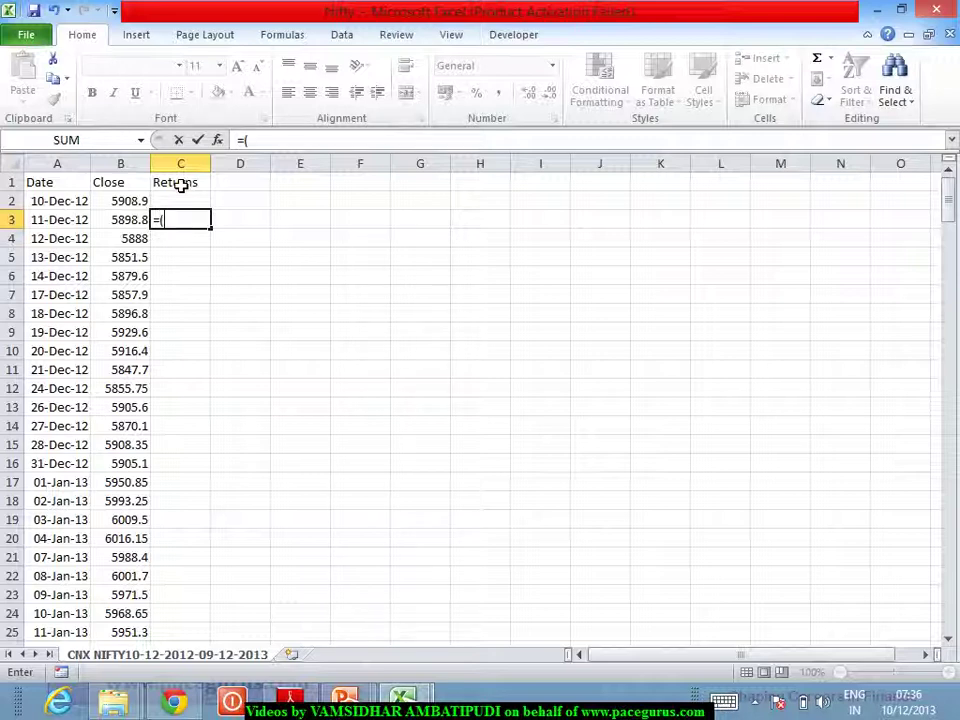
click(133, 230)
text(-)
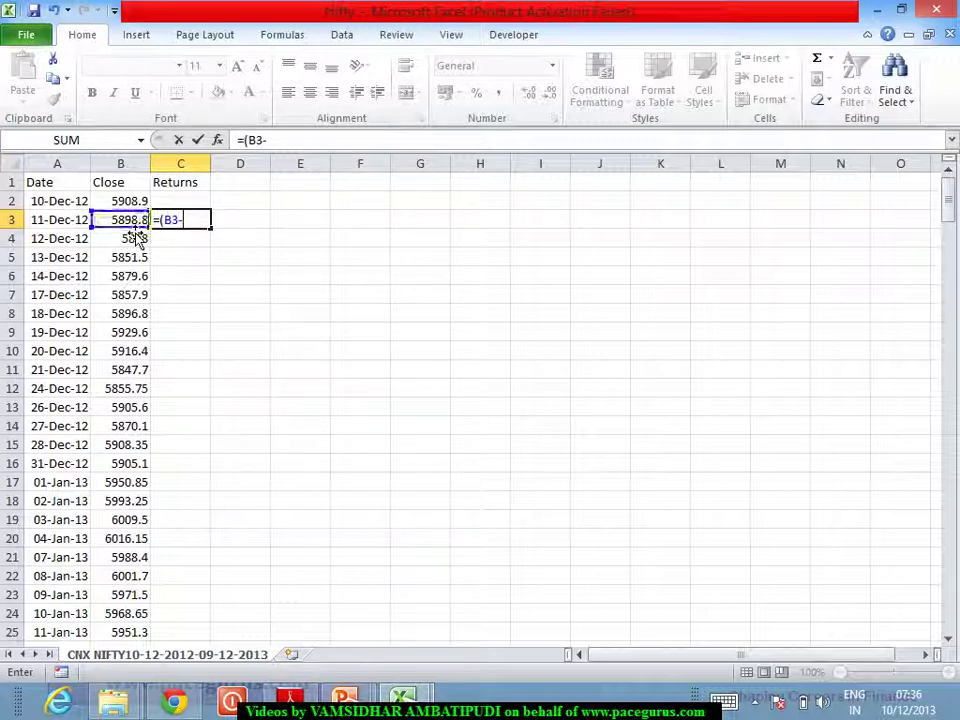
click(141, 202)
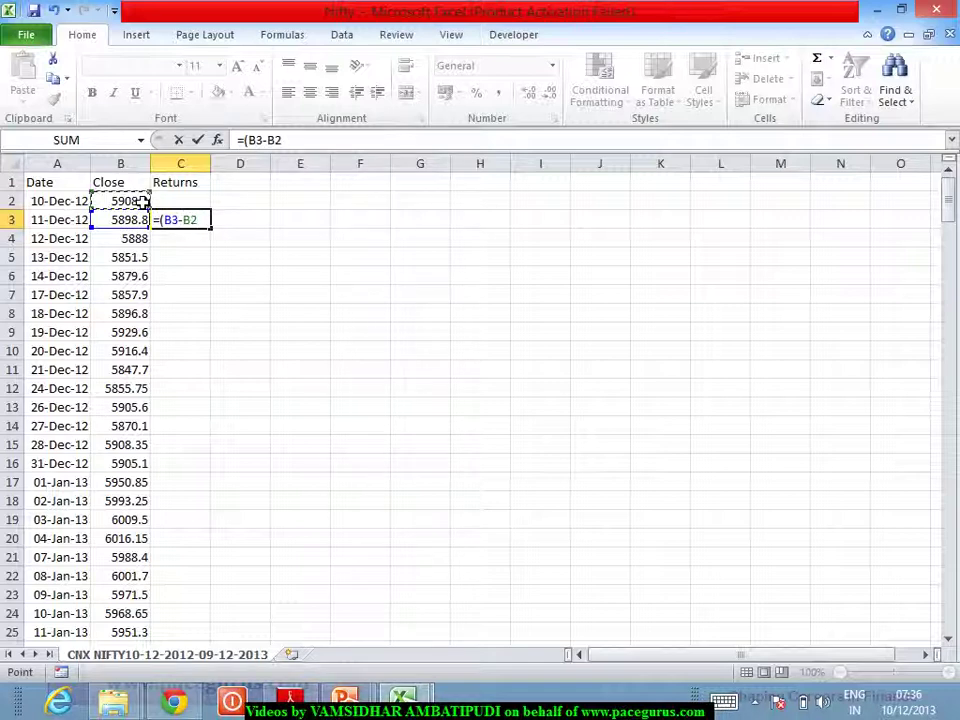
text()/)
click(141, 202)
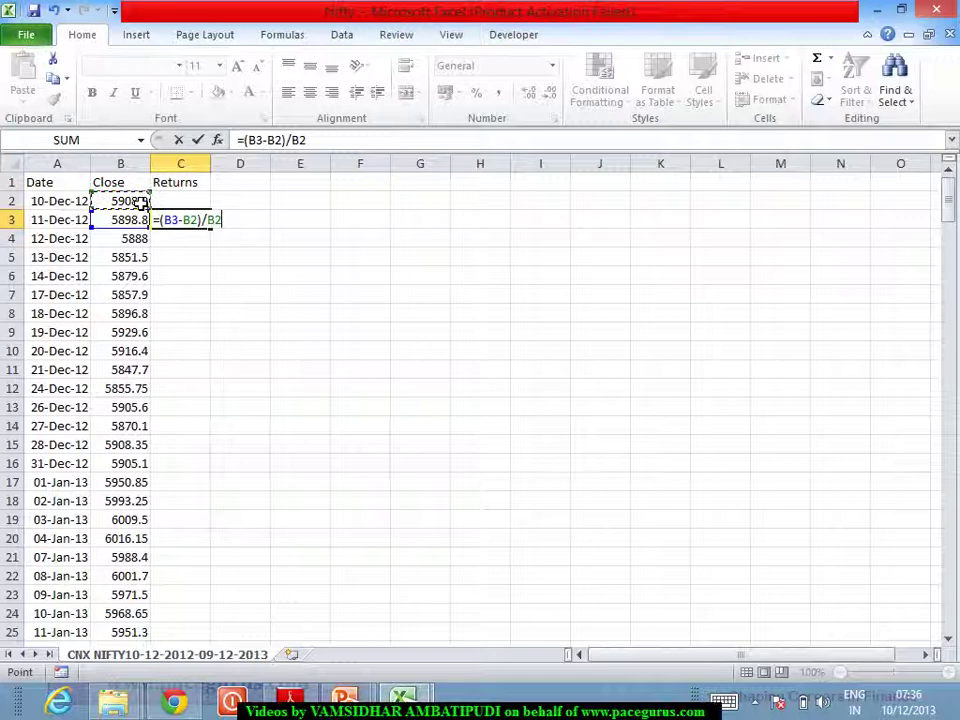
key(Return)
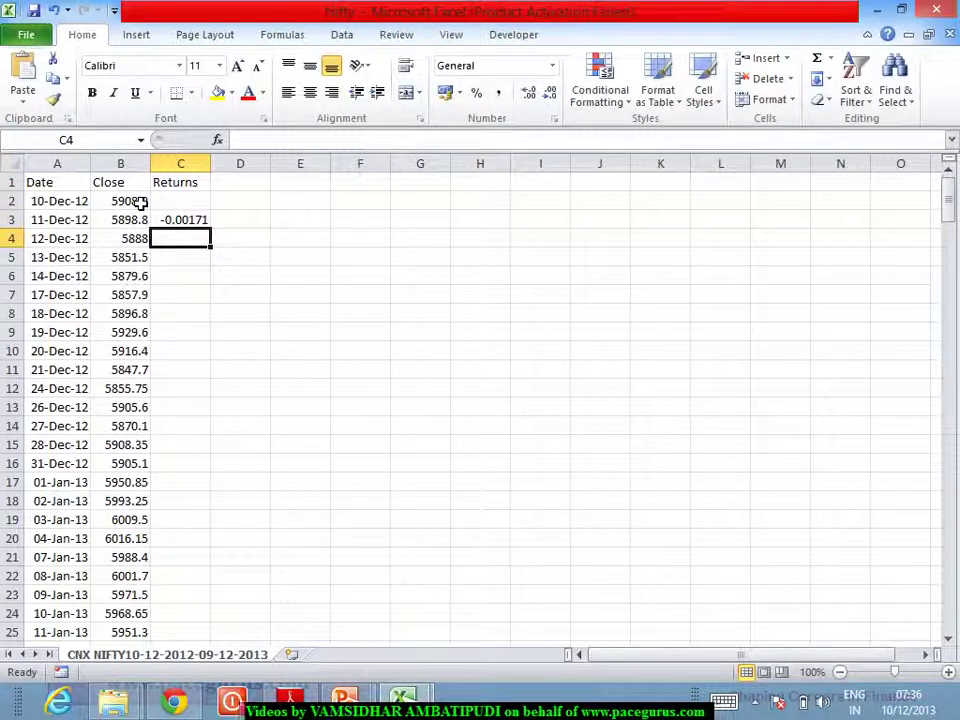
- Head column D 'Returns' and enter the log return =LN(B3/B2) in D3
click(233, 186)
text(Returns)
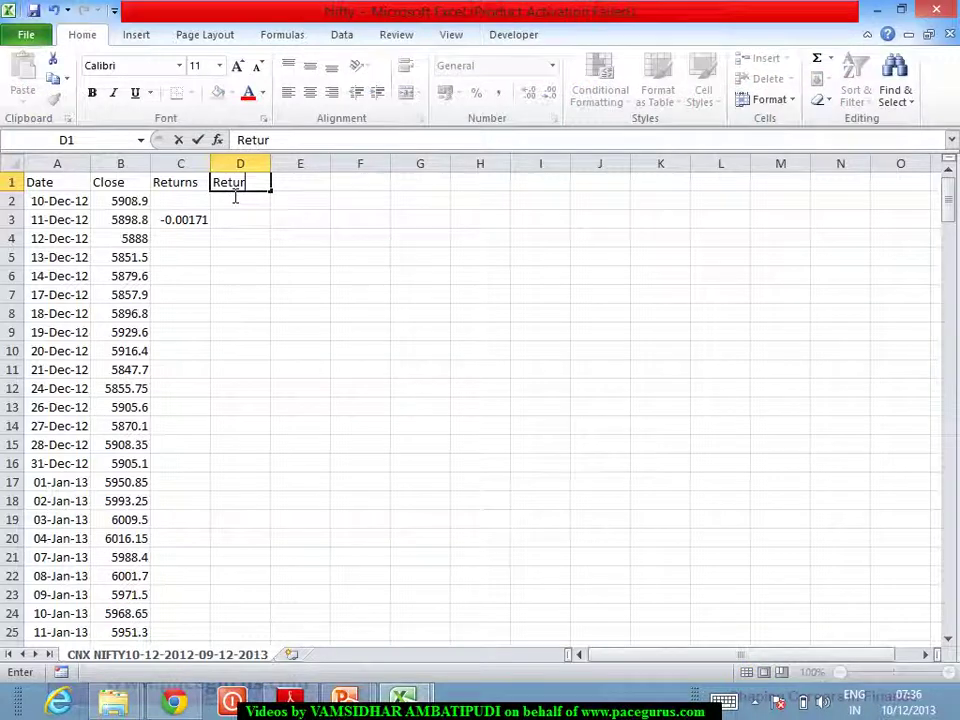
key(Return)
key(Return)
text(=LN()
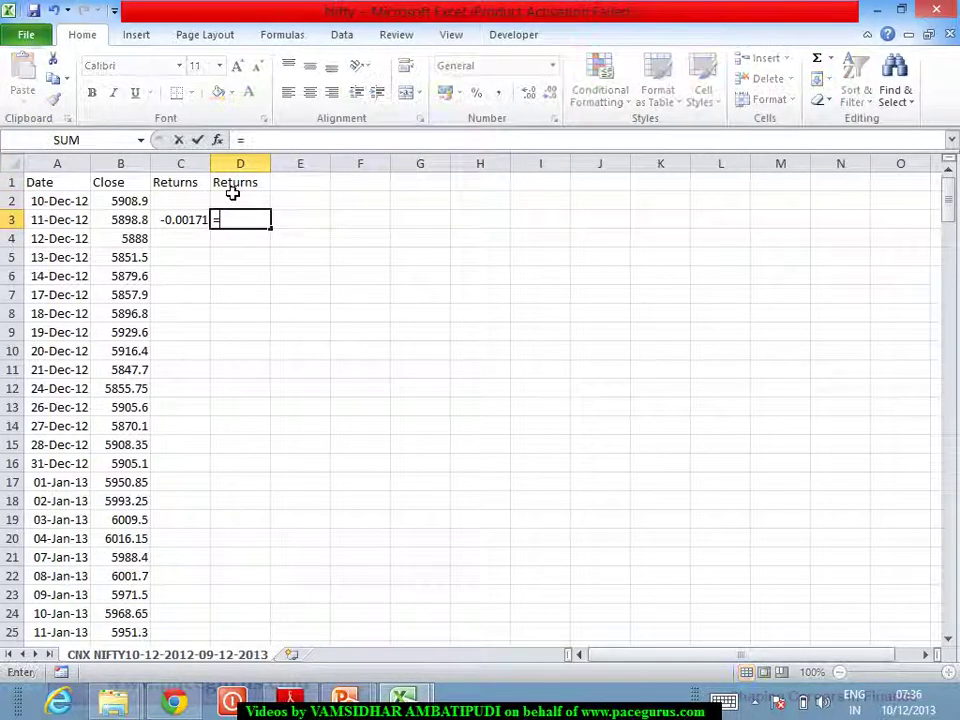
click(133, 222)
text(/)
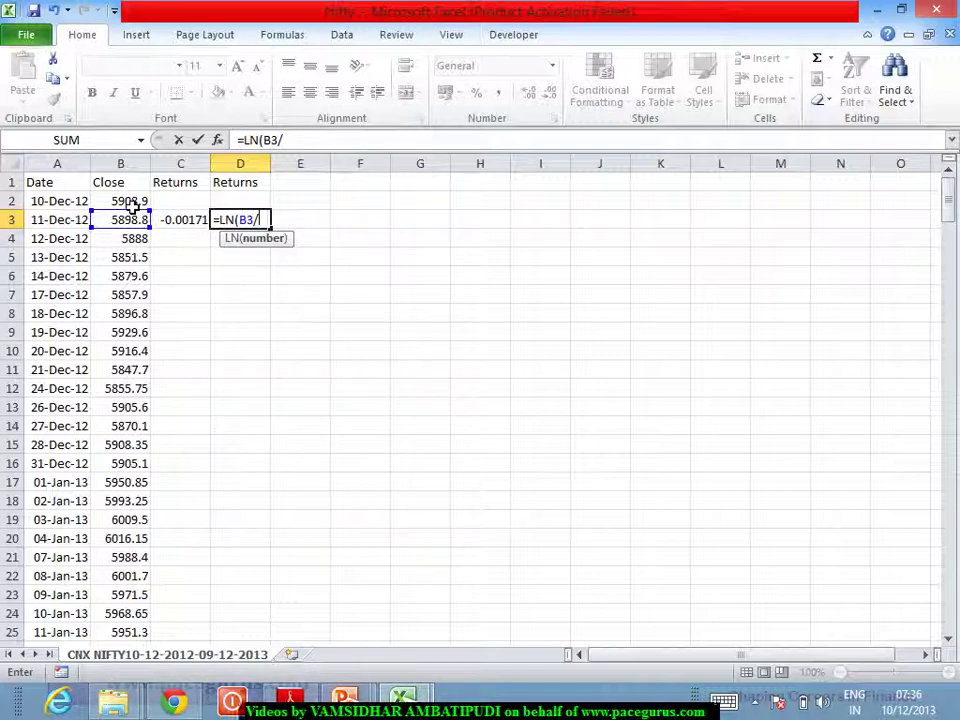
click(132, 203)
text())
key(Return)
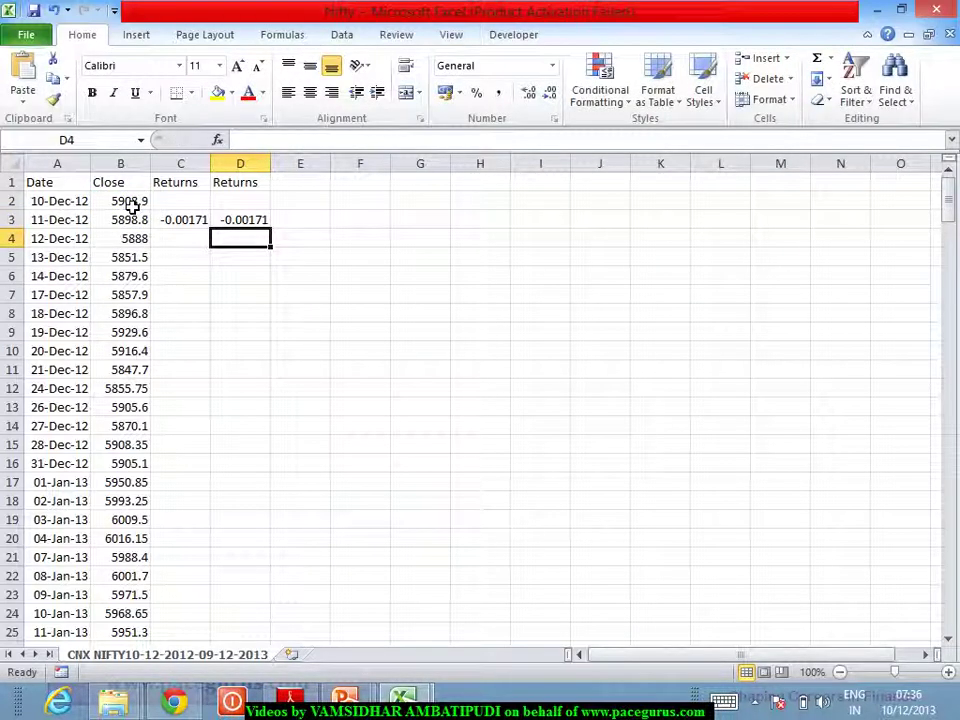
- Fill both return formulas down the data and copy the log Returns column D
drag(175, 222, 223, 227)
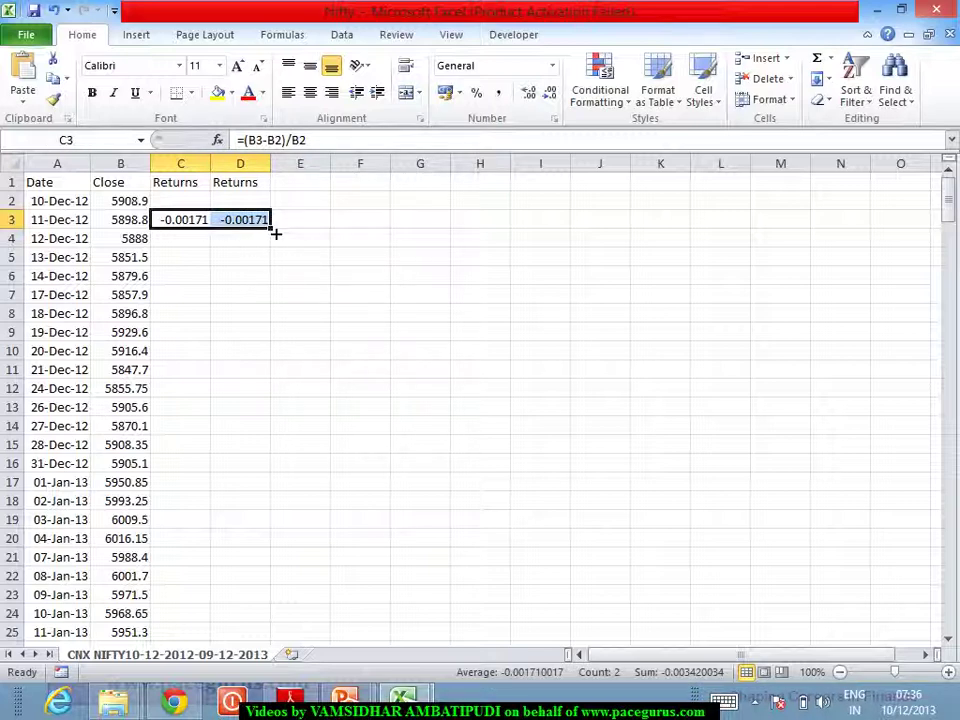
double_click(275, 233)
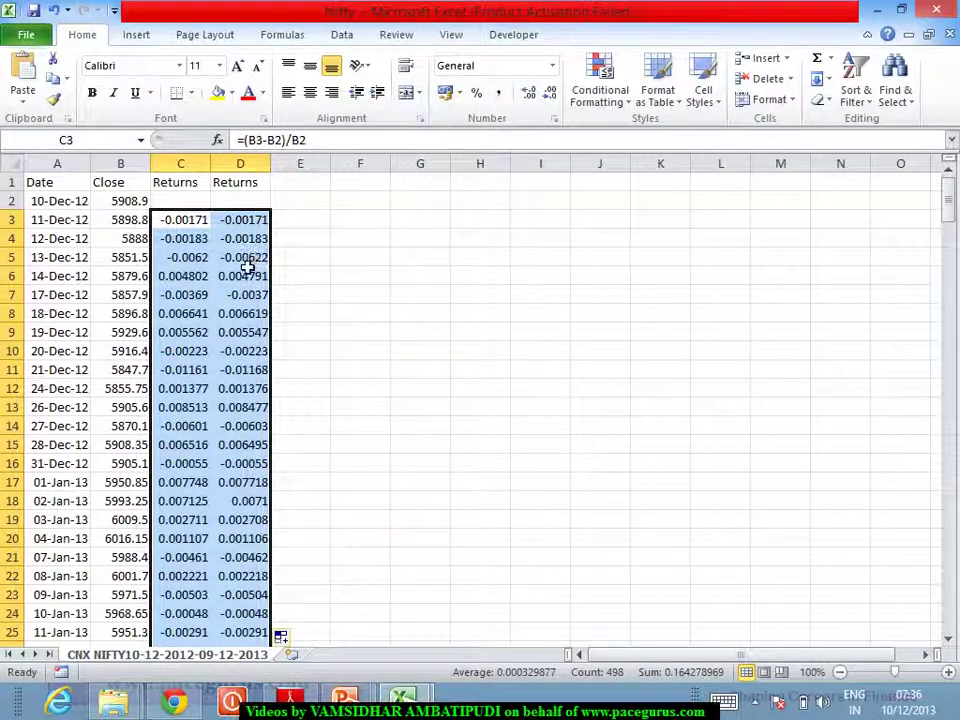
click(247, 260)
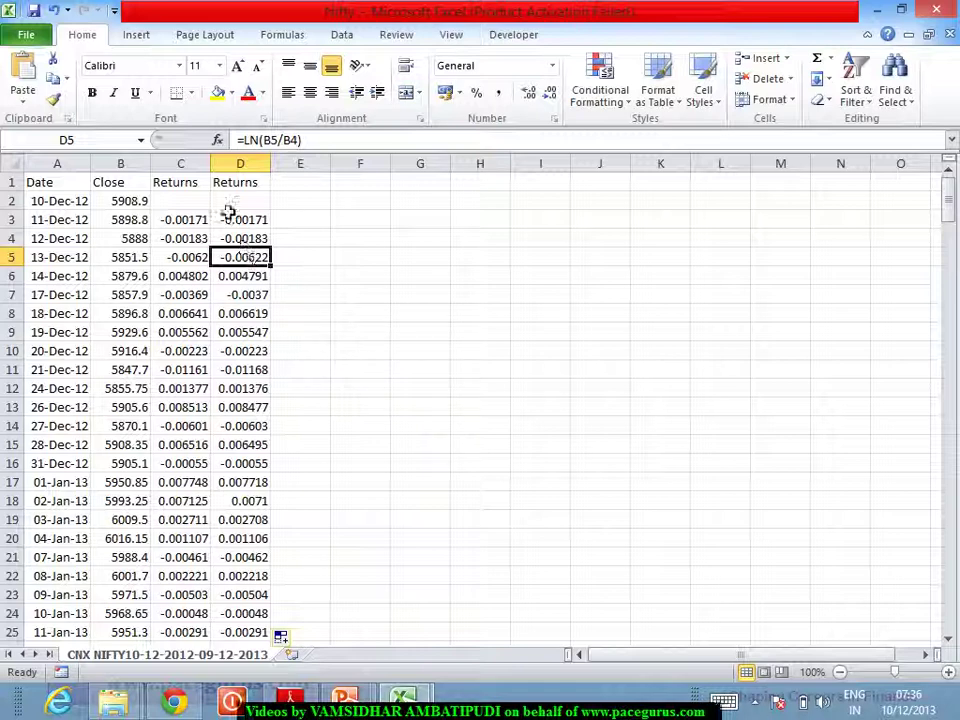
click(186, 183)
key(ctrl+shift+Down)
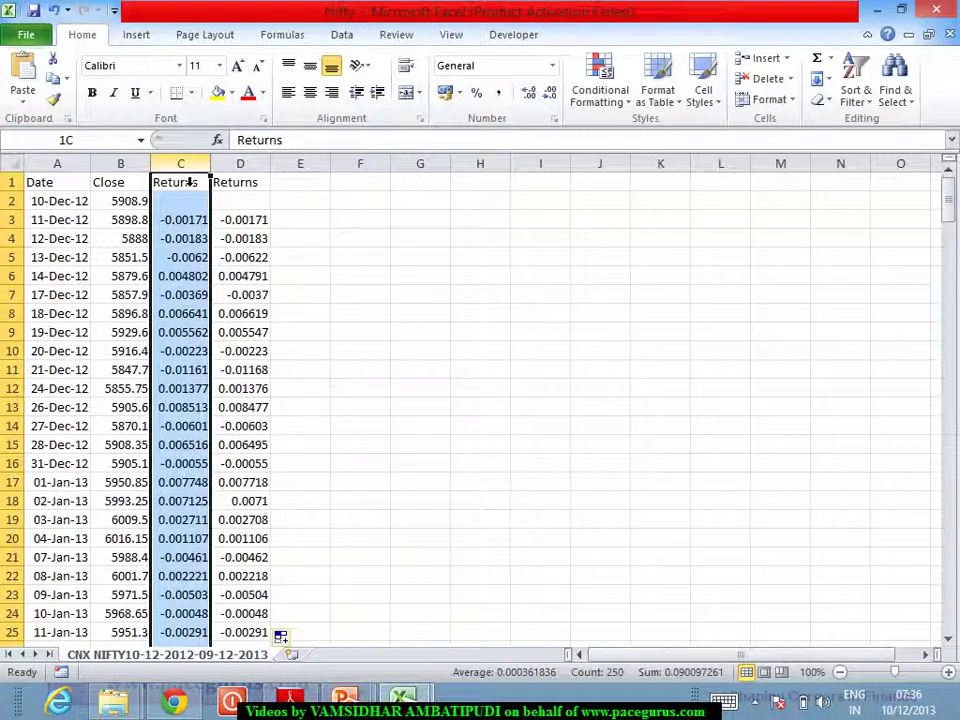
click(242, 177)
key(ctrl+shift+Down)
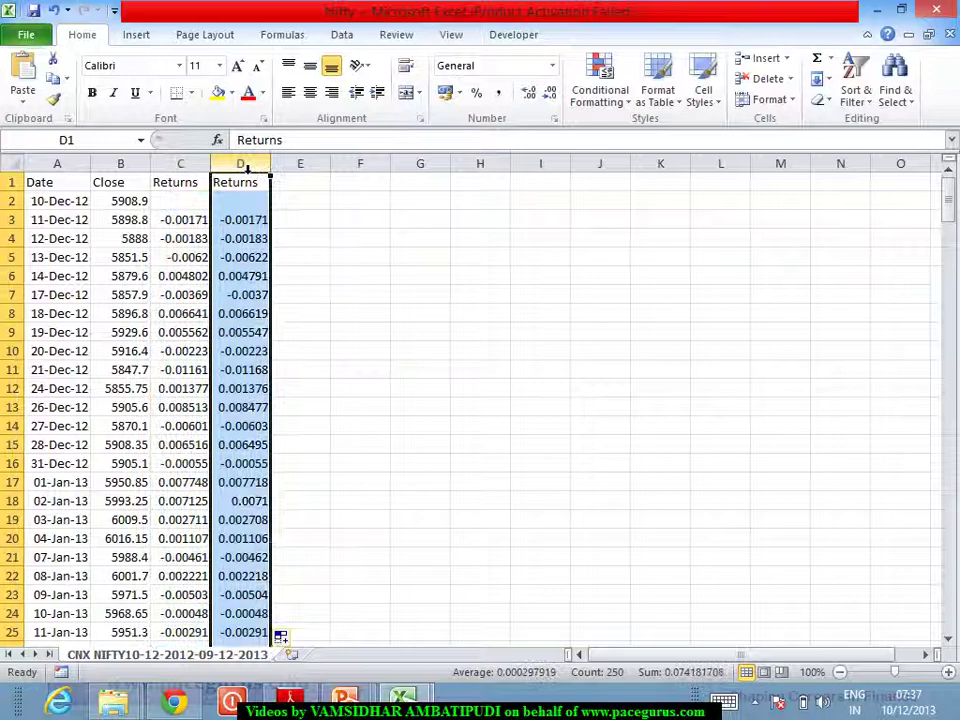
key(ctrl+c)
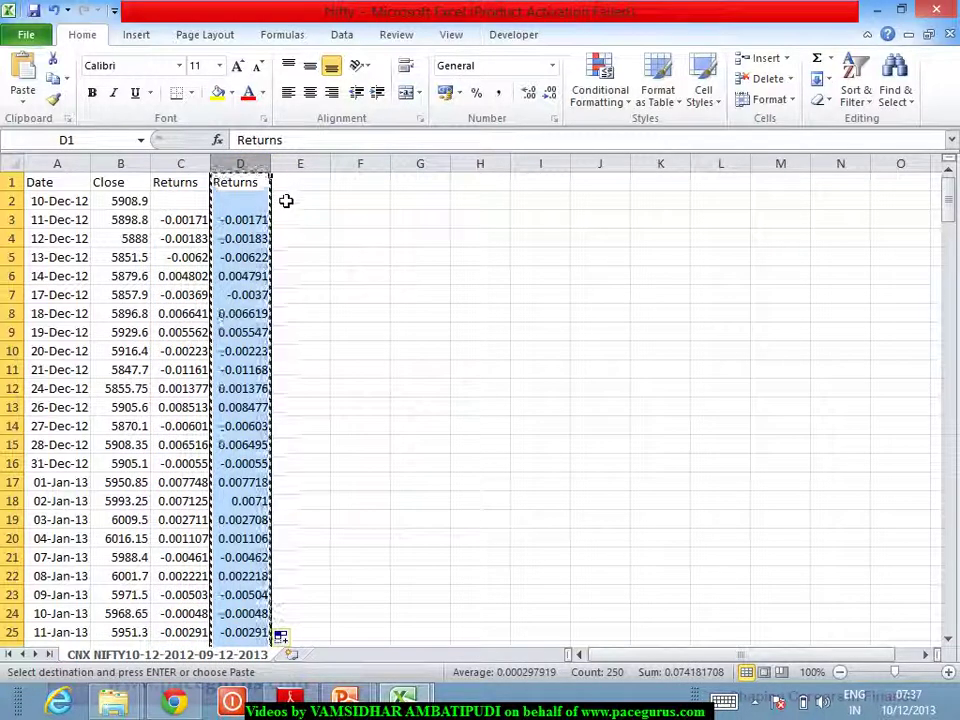
- Paste the copied returns as values into column A of a new Sheet1
click(290, 654)
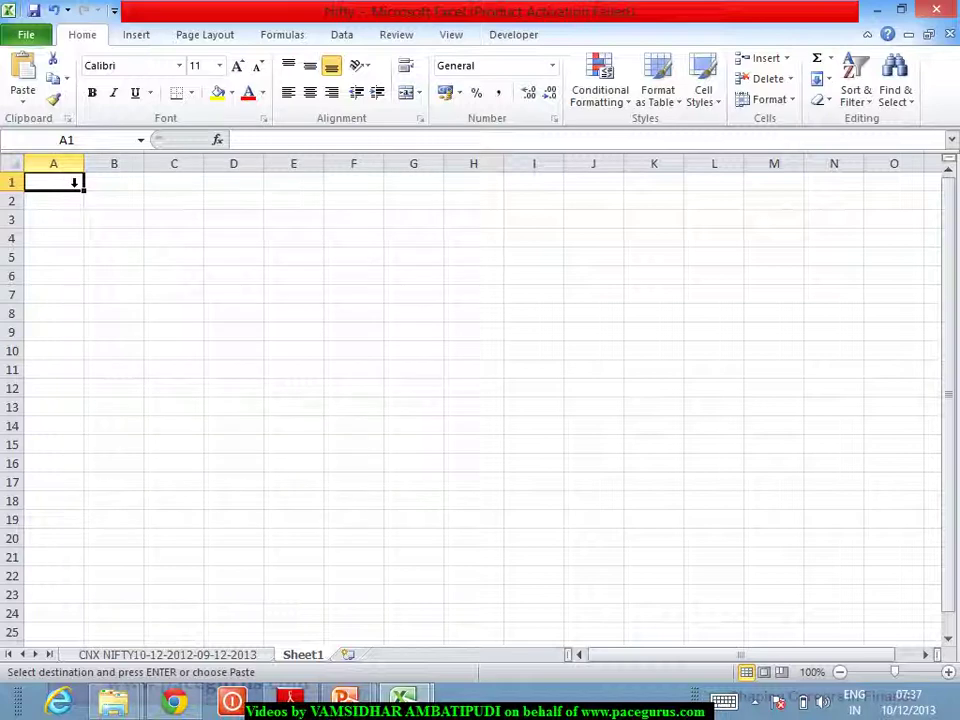
key(ctrl+space)
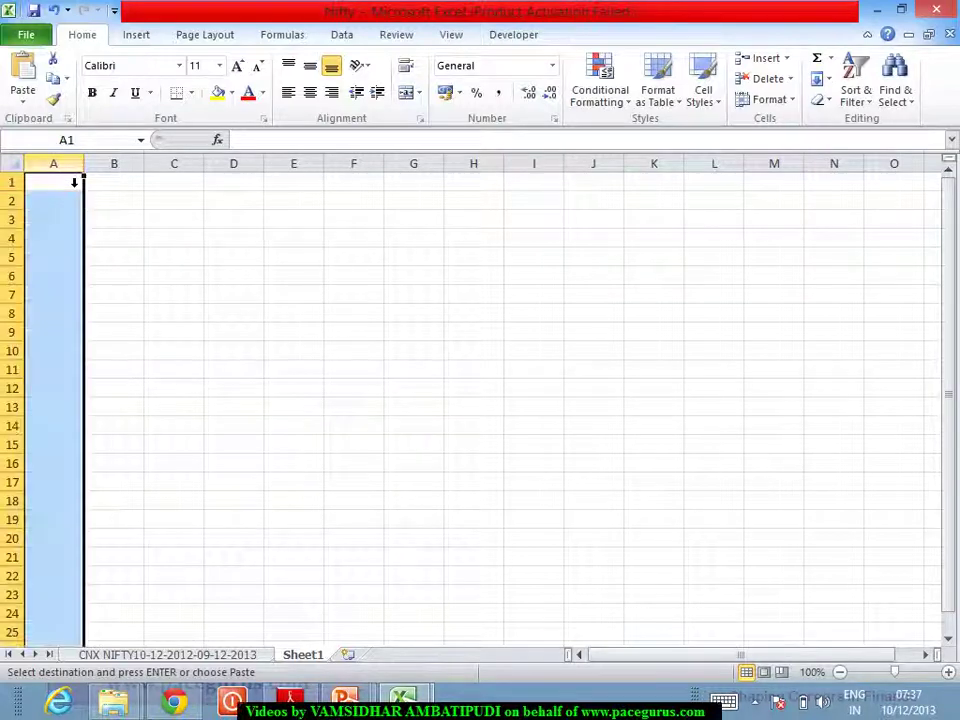
right_click(74, 182)
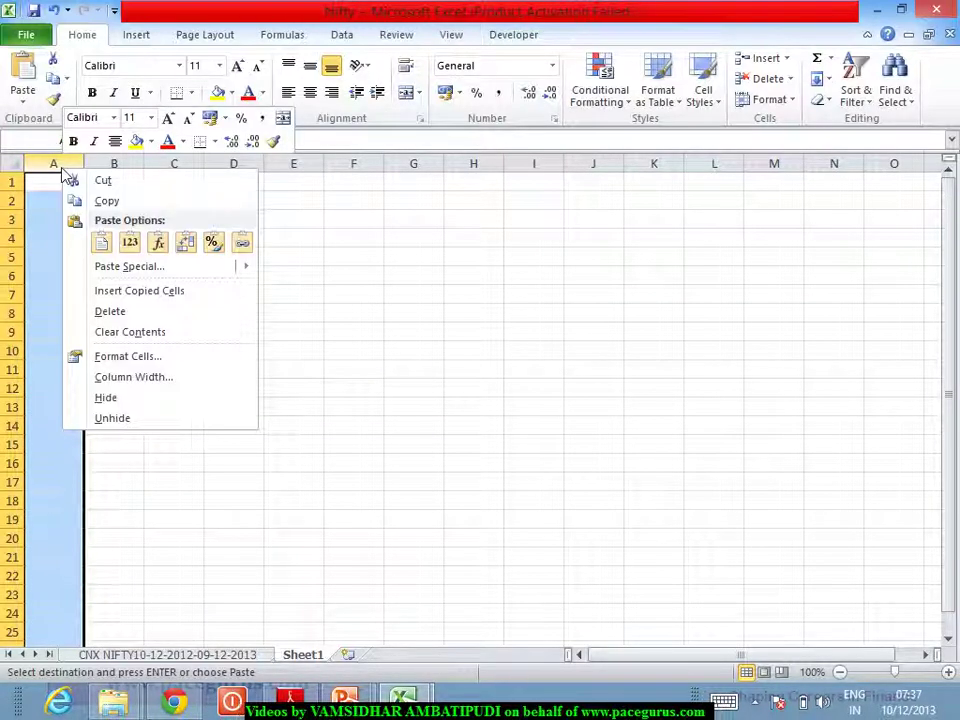
click(130, 244)
click(160, 275)
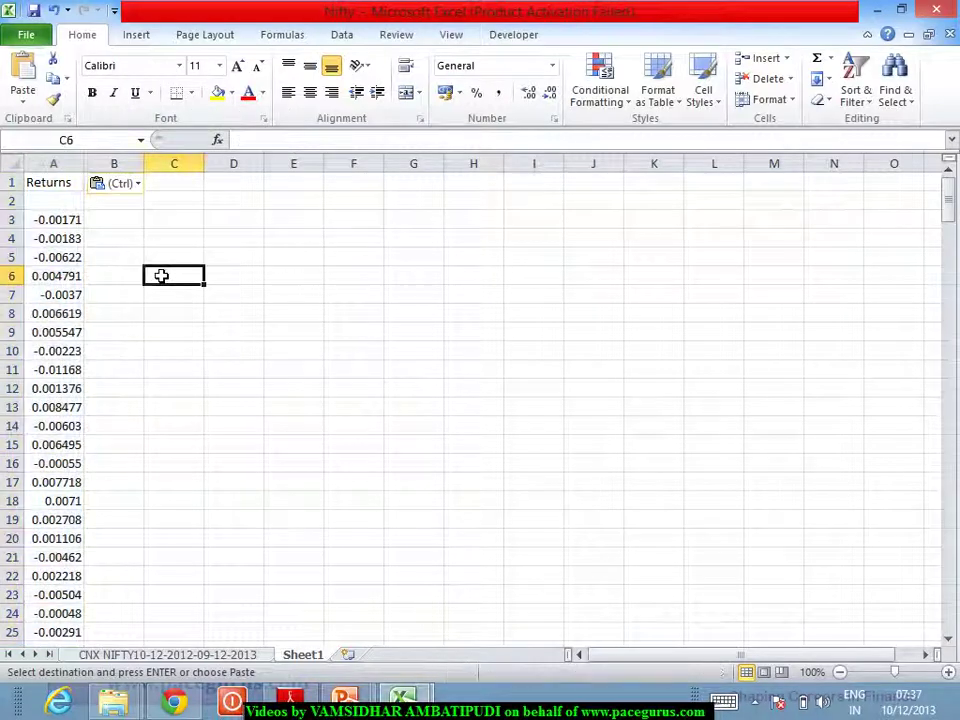
click(76, 168)
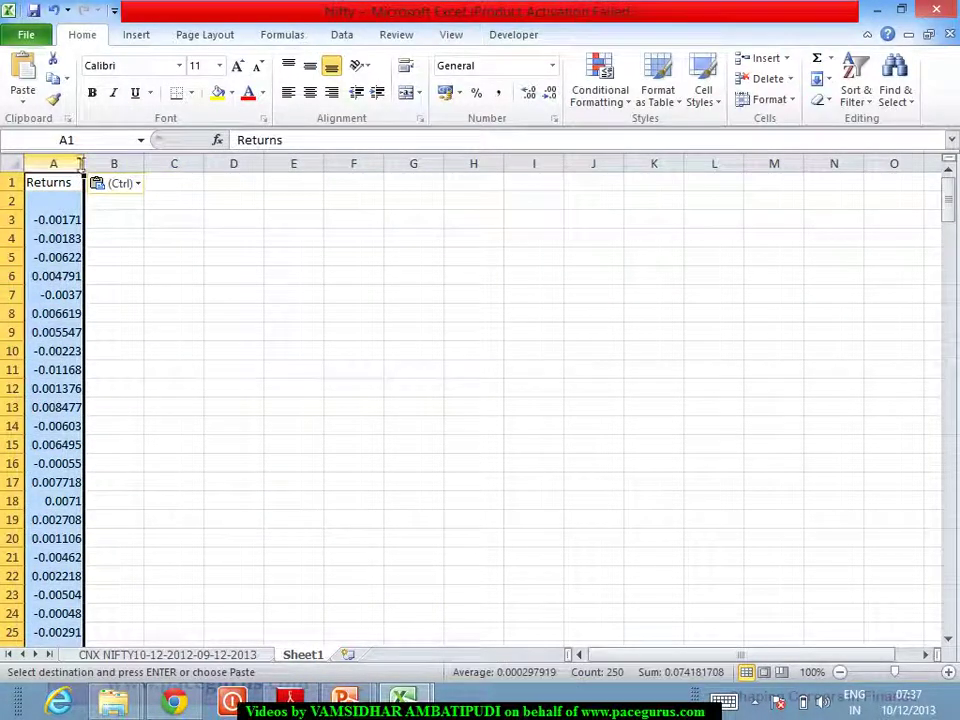
- Sort Returns ascending with row 1 as header, running -0.04169 to 0.03738
click(341, 37)
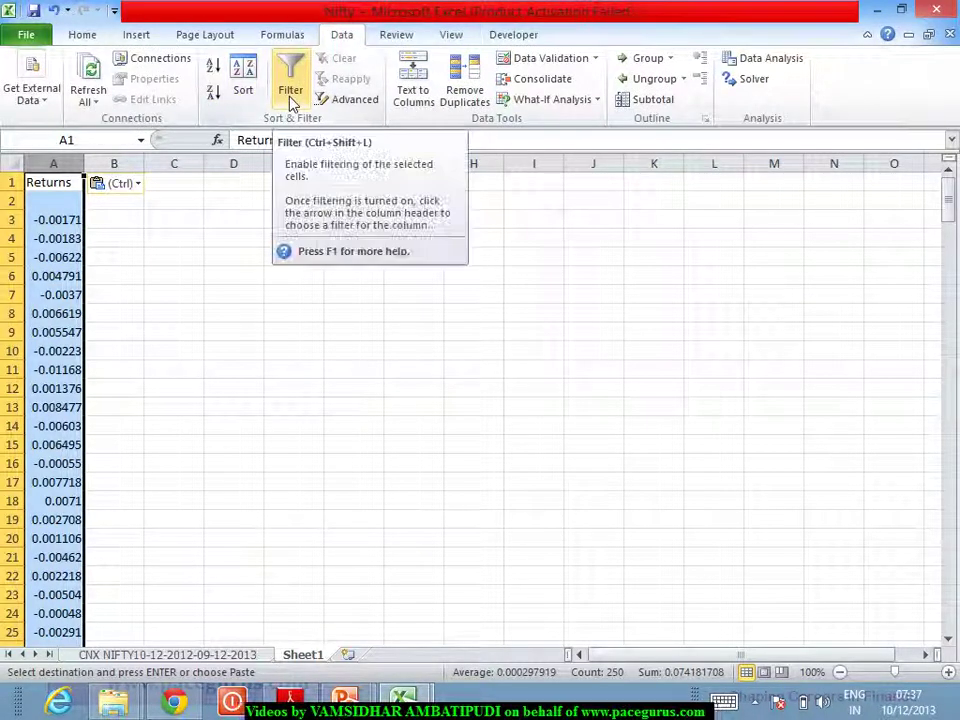
click(243, 100)
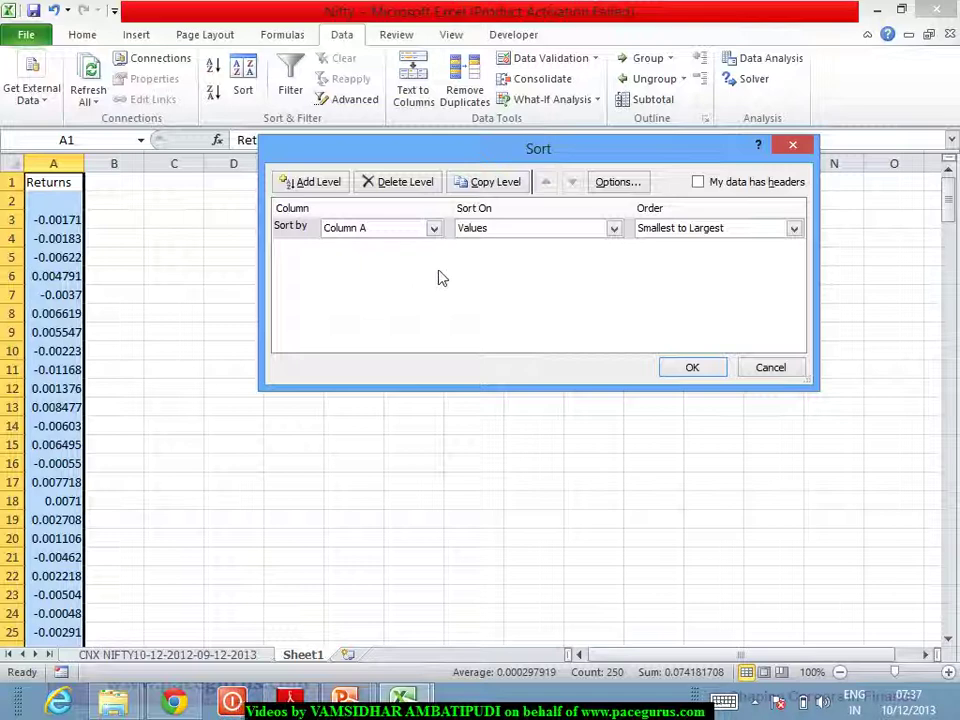
click(668, 371)
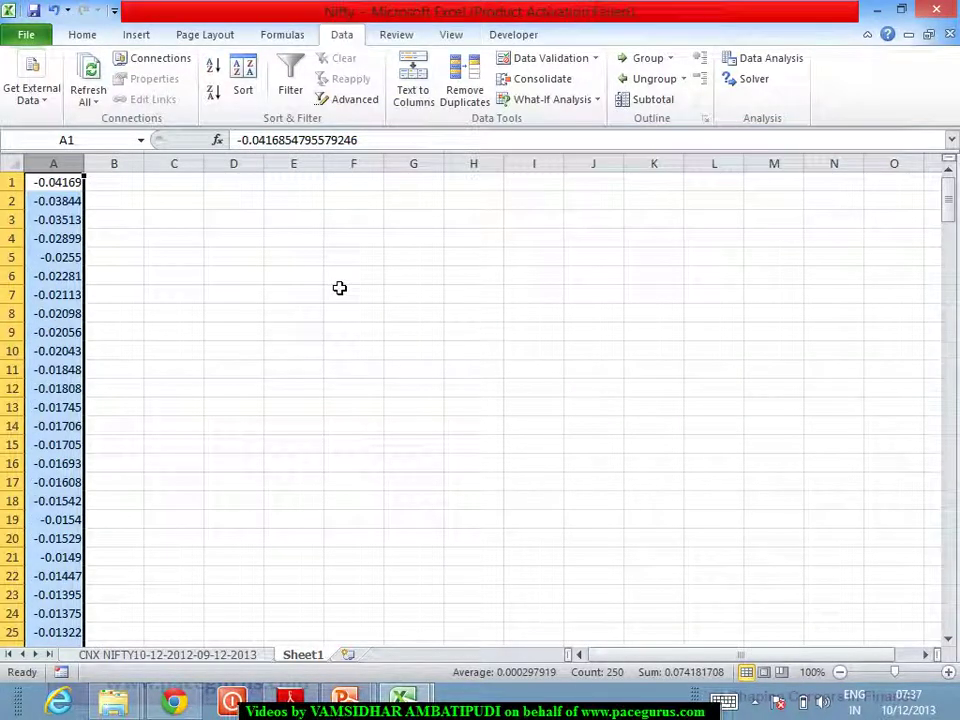
key(ctrl+z)
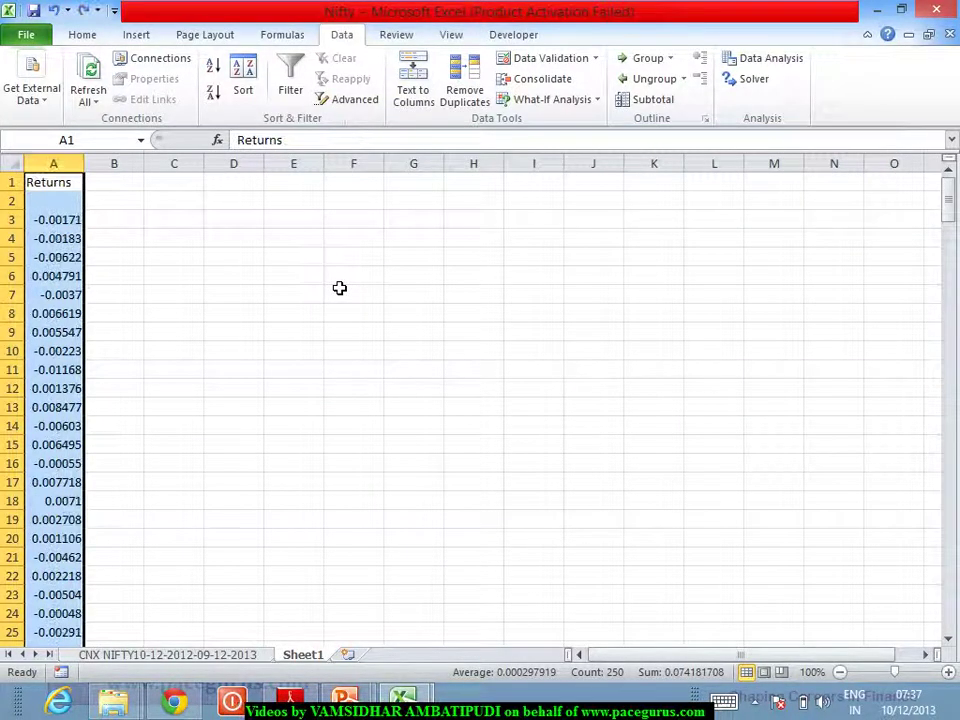
click(243, 90)
click(697, 183)
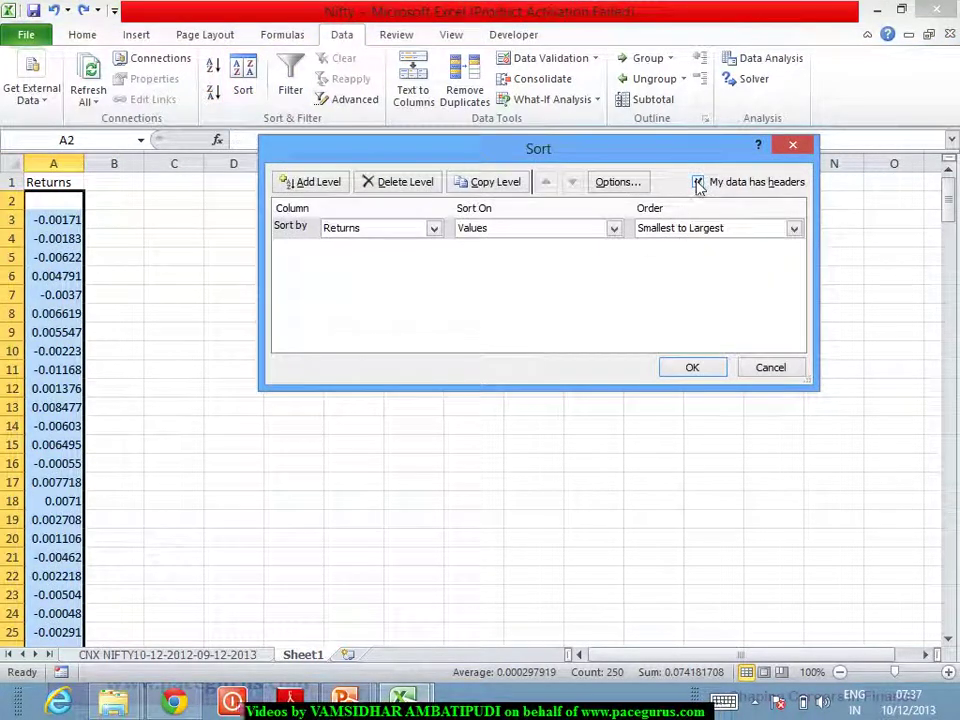
click(700, 368)
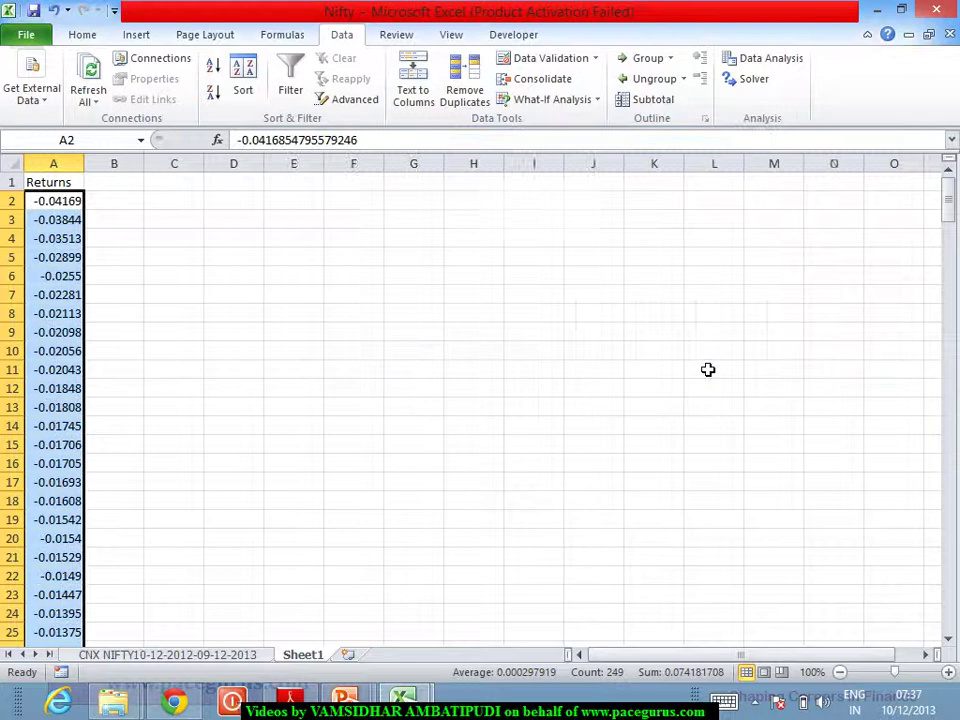
click(226, 296)
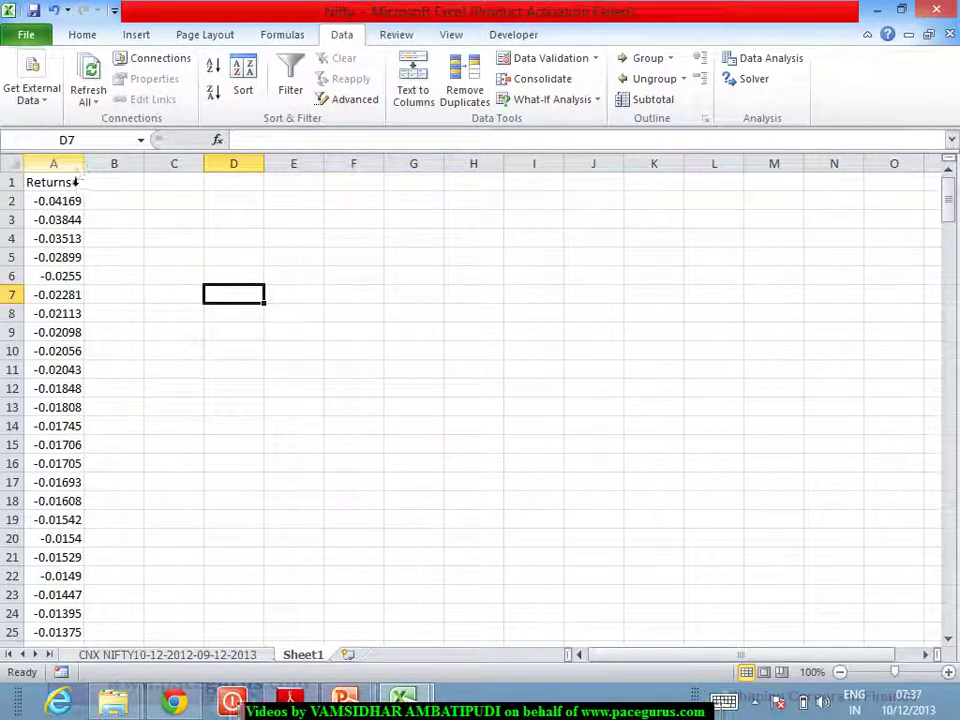
click(63, 202)
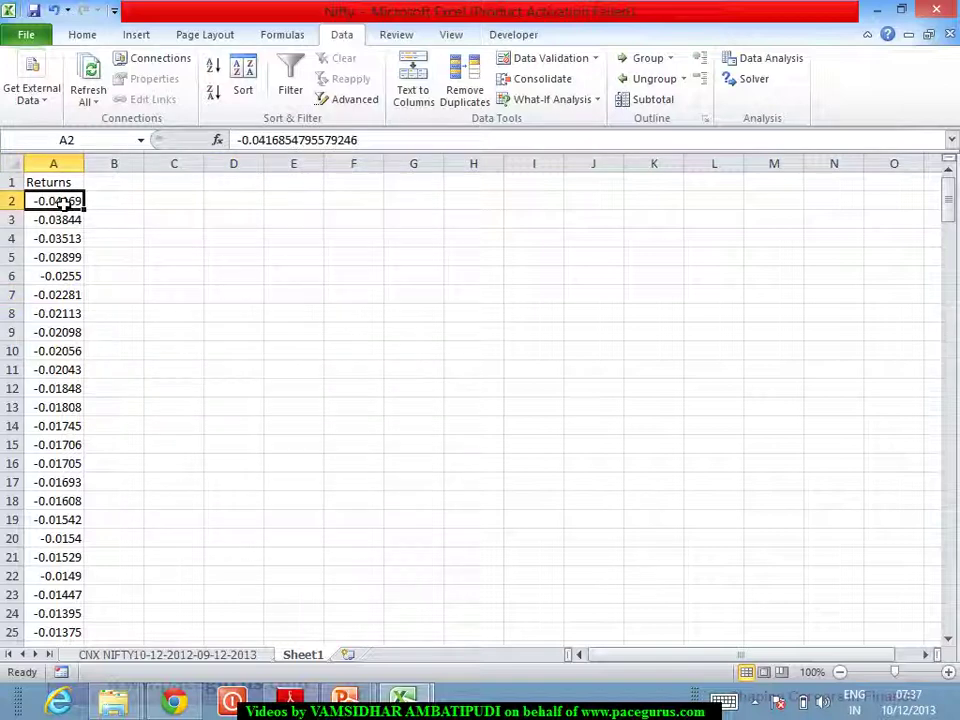
key(ctrl+Down)
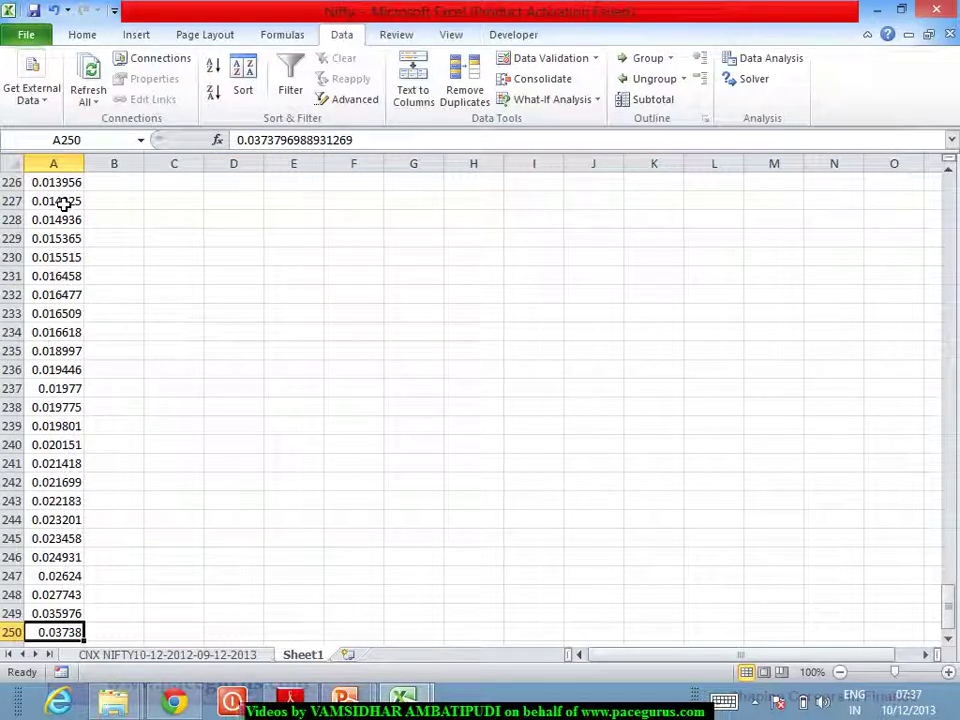
key(ctrl+Up)
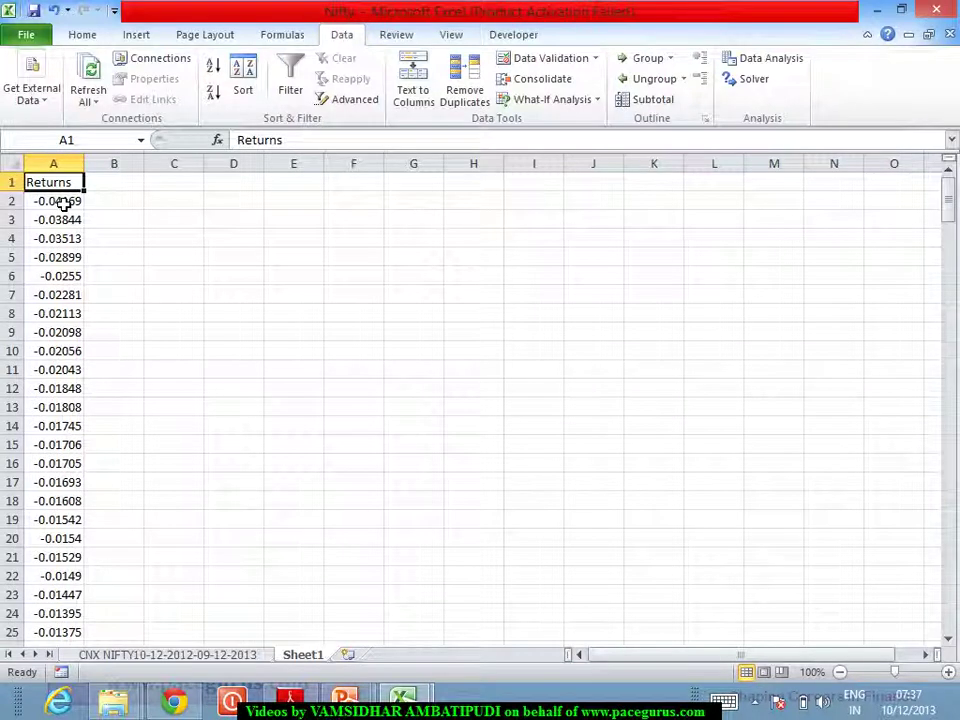
- Label D3 '1% VAR' and D4 '5% VAR', then start a formula in E3
click(224, 229)
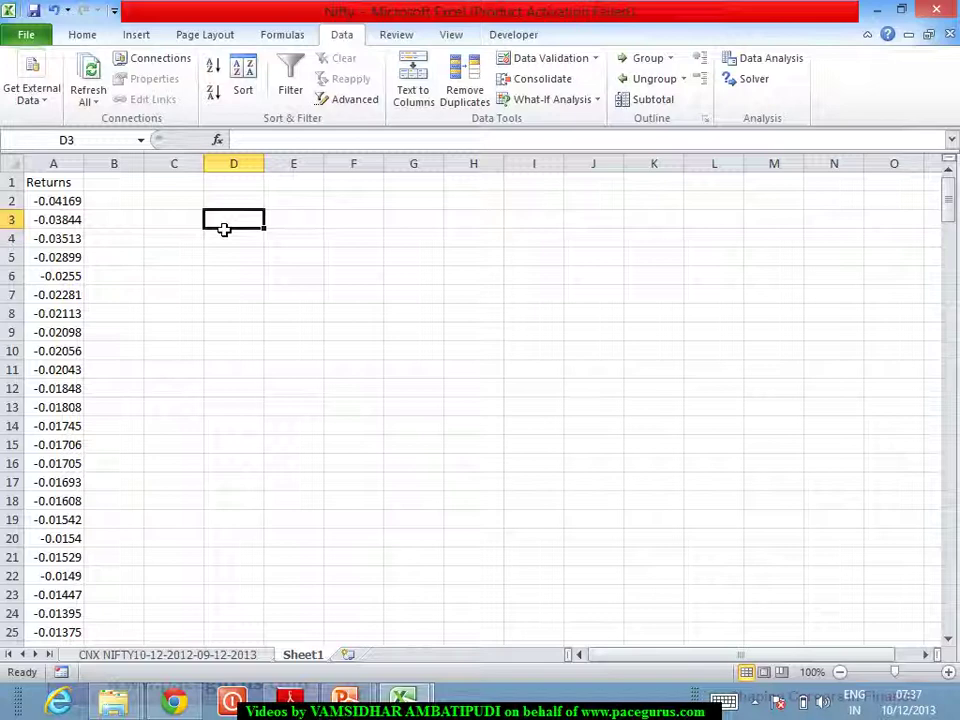
text(1%)
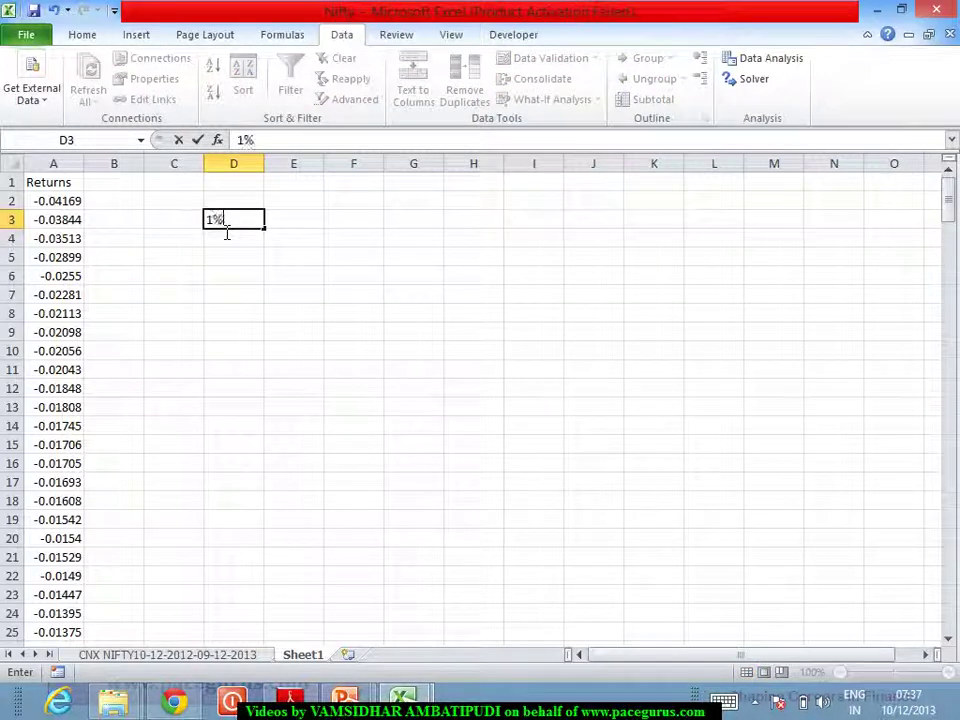
text( VAR)
key(Return)
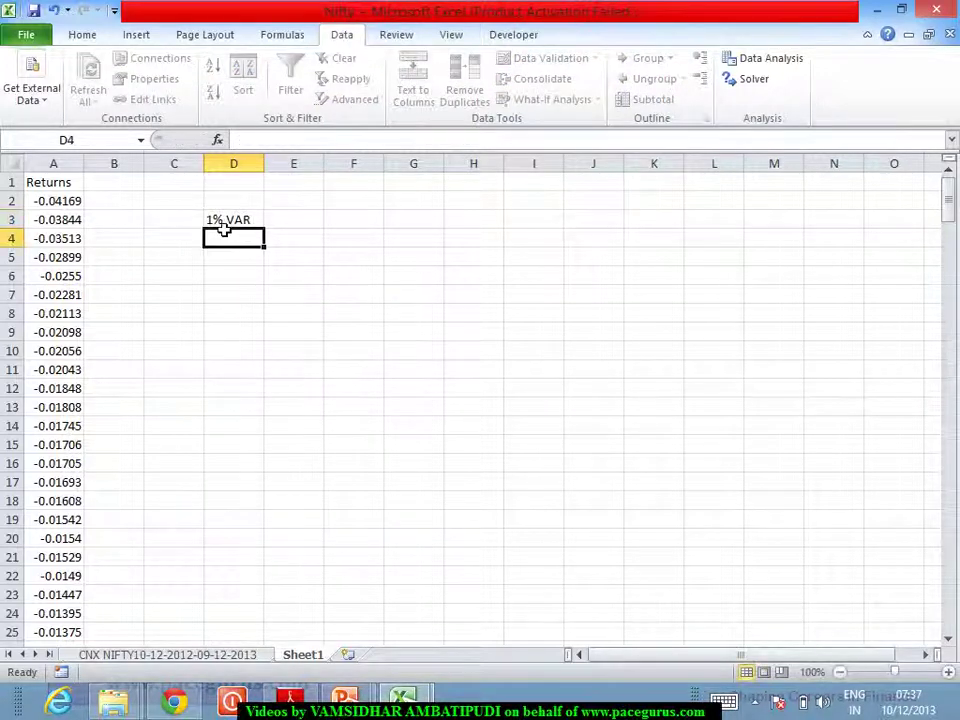
text(5% VAR)
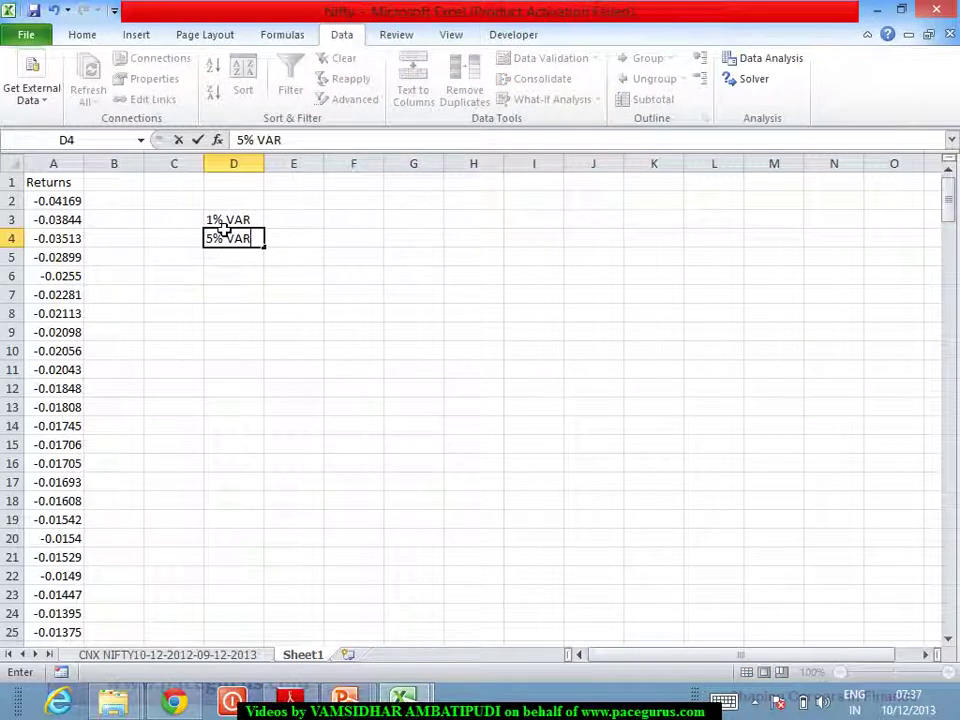
key(Tab)
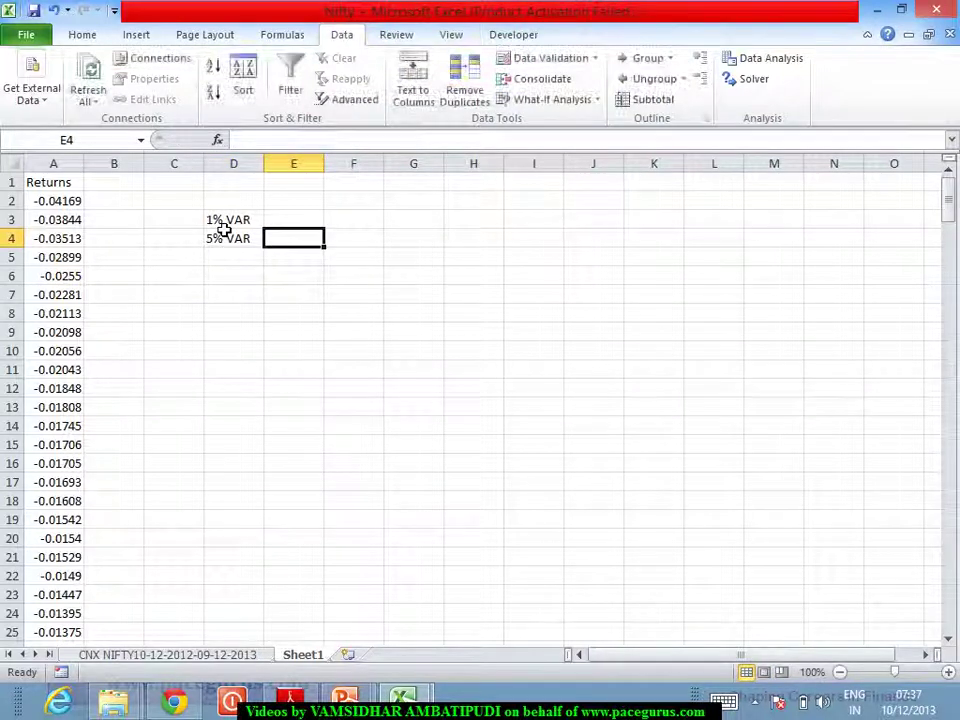
key(Up)
text(=)
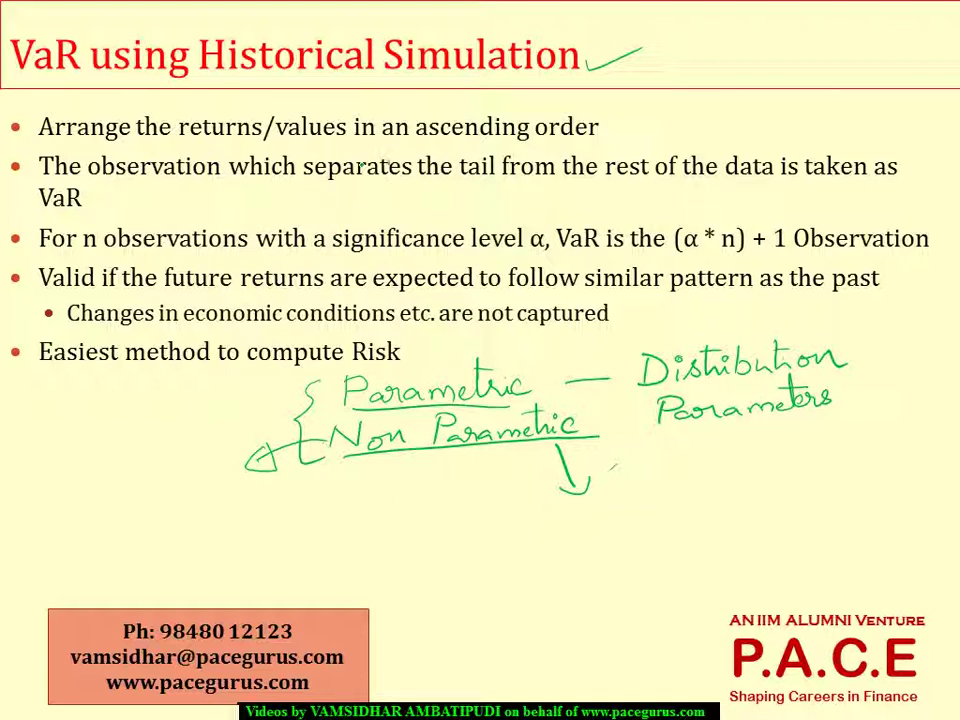
- Circle 'separates' and the significance level α in green ink on the VaR slide
mouse_move(395, 136)
mouse_down()
mouse_move(322, 142)
mouse_move(410, 152)
mouse_move(404, 140)
mouse_up()
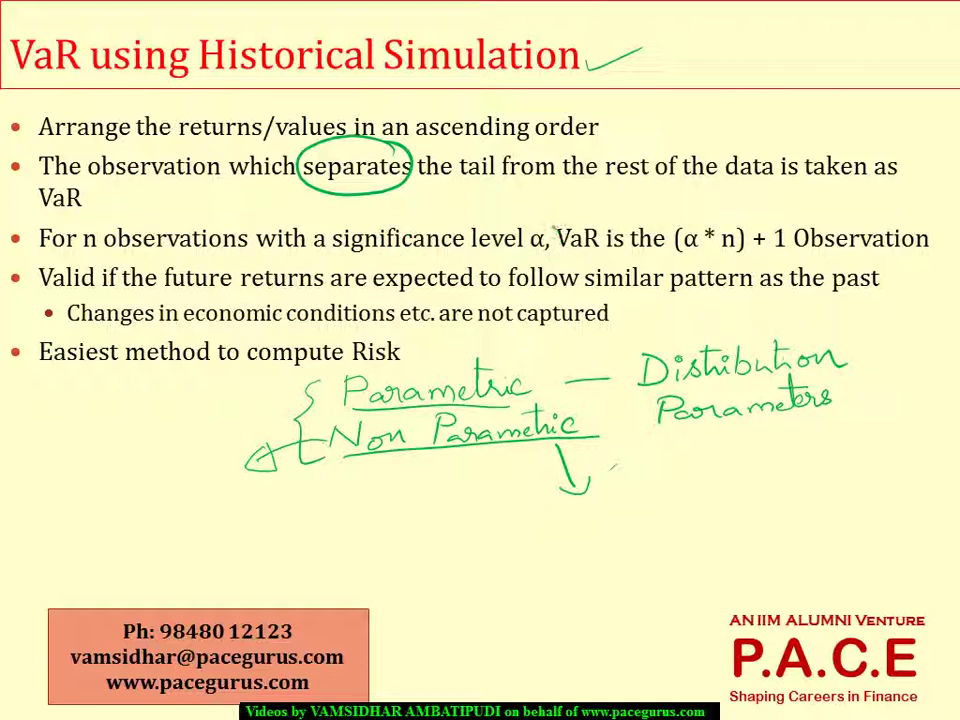
mouse_move(550, 214)
mouse_down()
mouse_move(518, 258)
mouse_move(562, 214)
mouse_up()
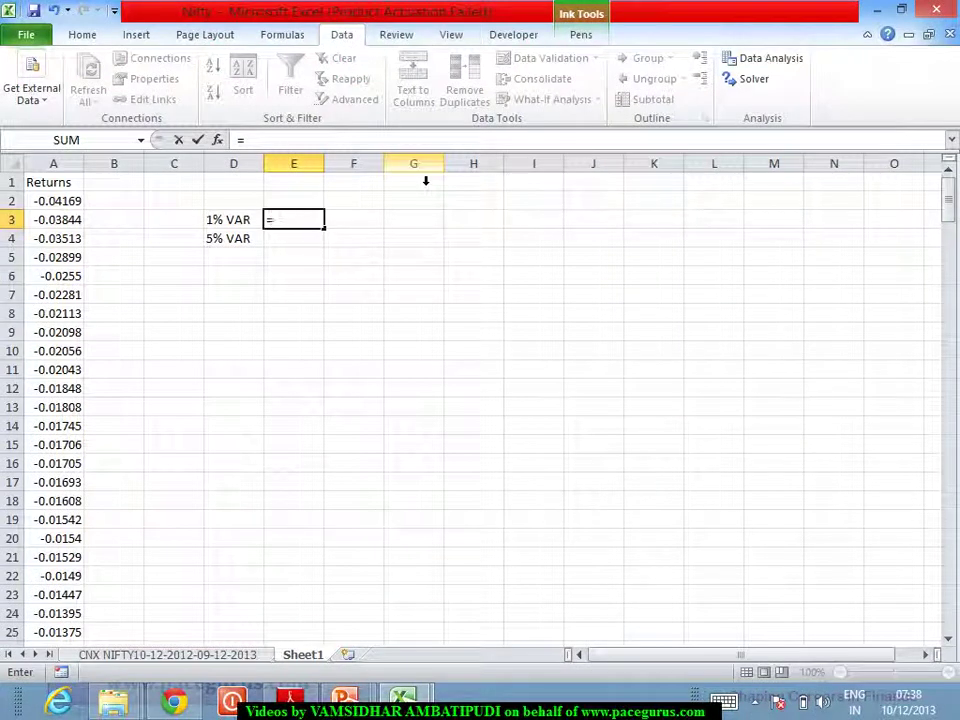
- Enter =1%*250+1 in E3, then correct it to =1%*250 so it shows 2.5
text(1%*250+)
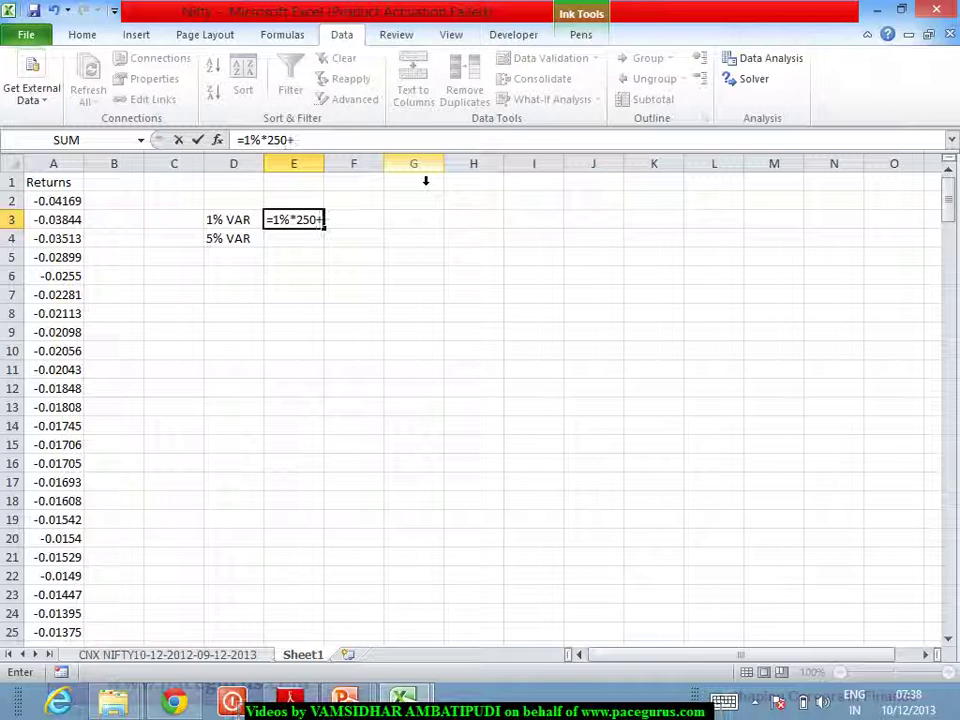
text(1)
key(Return)
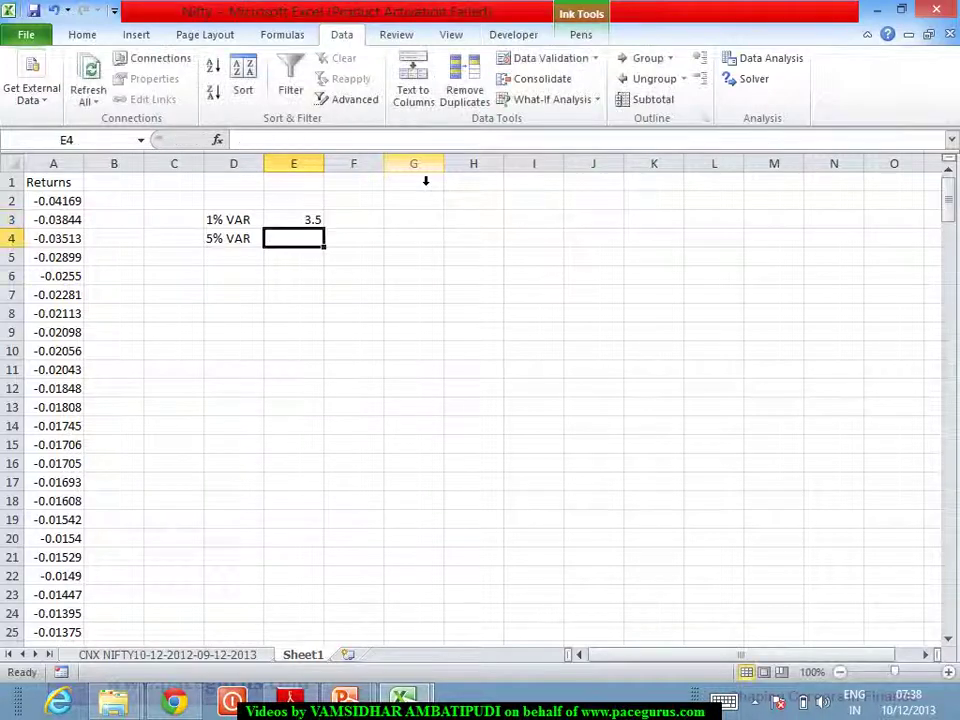
key(Up)
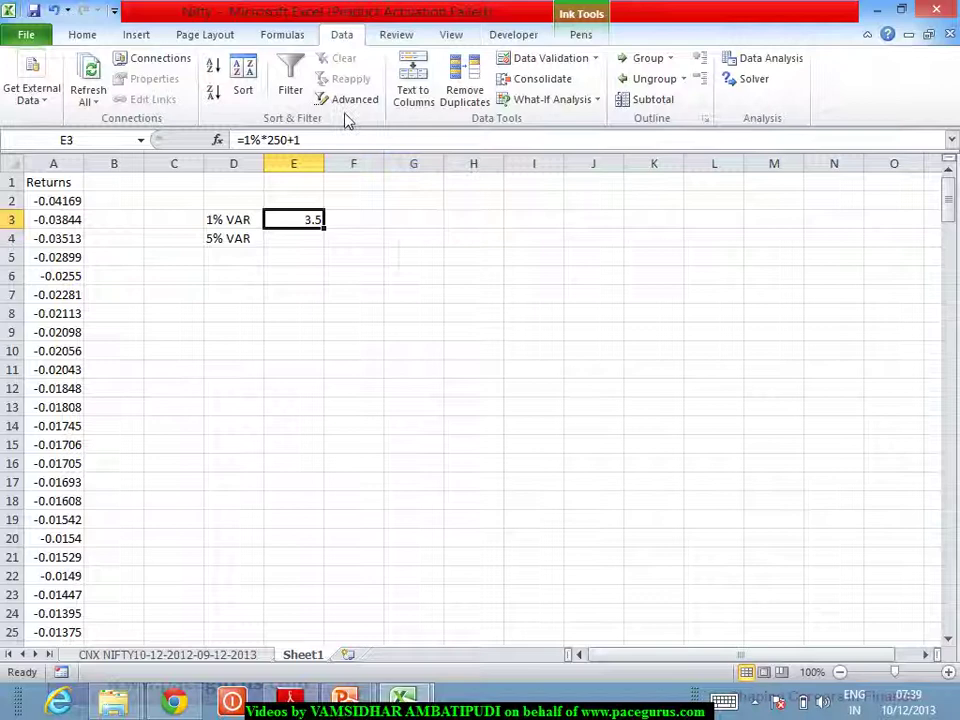
click(346, 146)
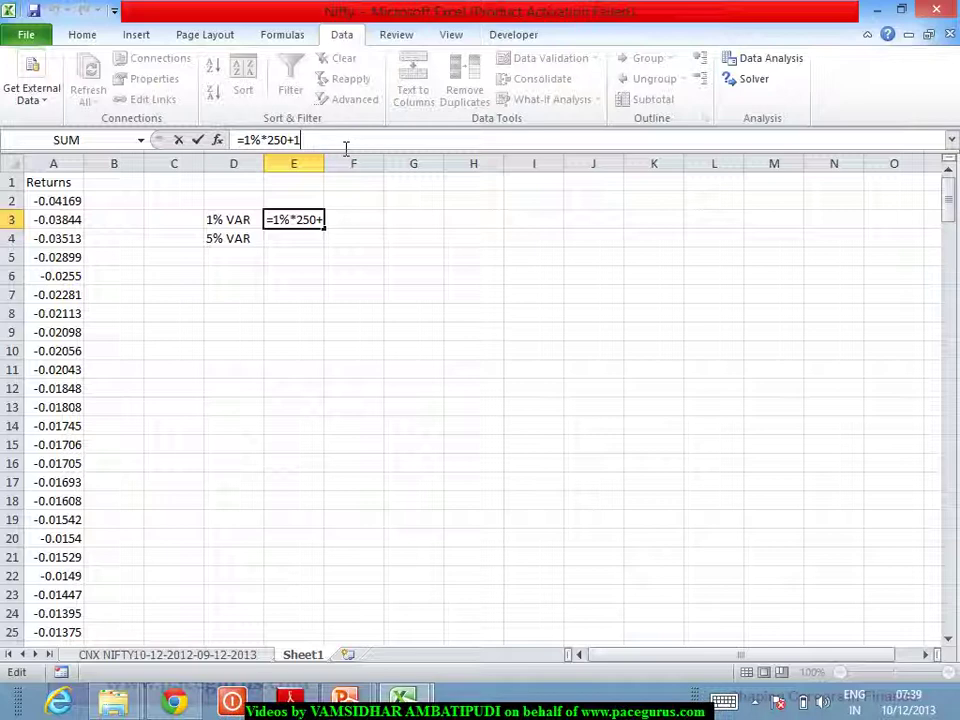
key(BackSpace)
key(BackSpace)
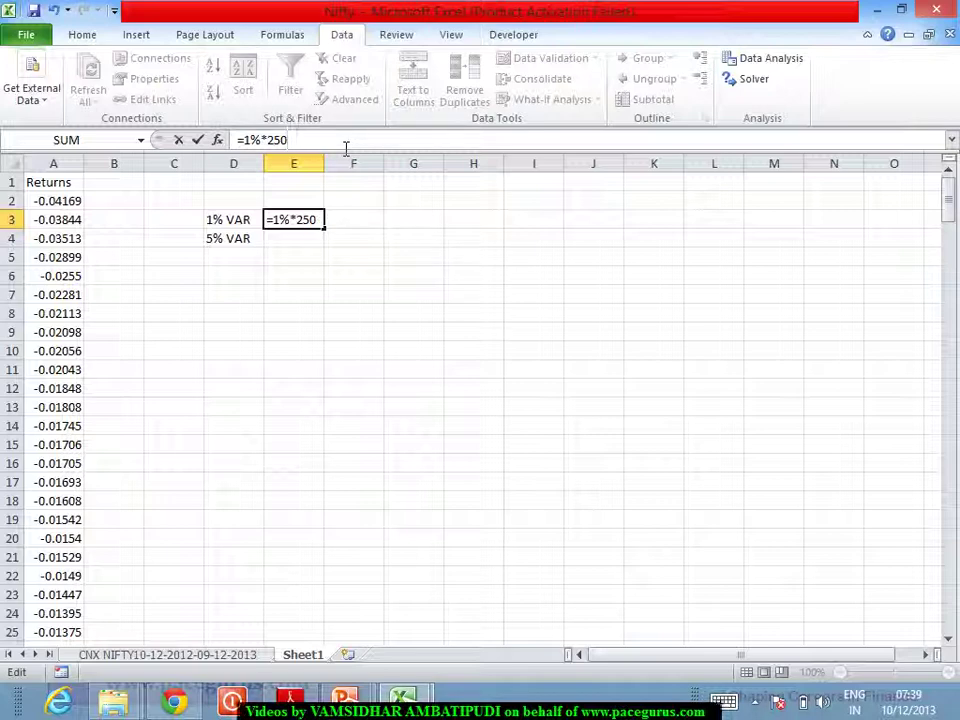
key(Tab)
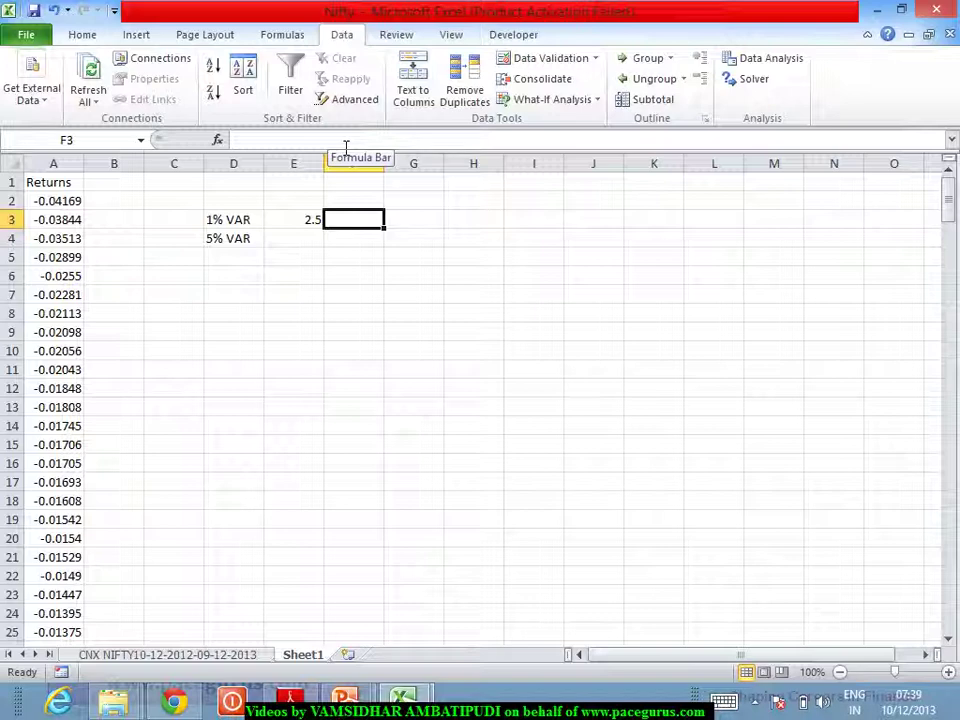
- Compare the second and third smallest sorted returns in A3 and A4
click(80, 224)
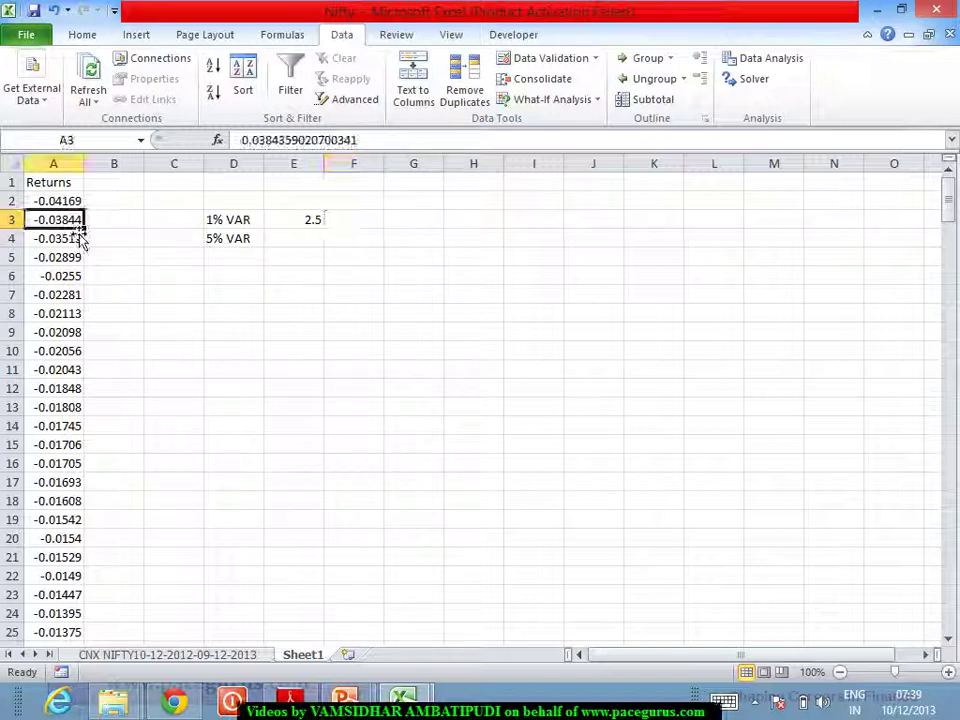
click(80, 240)
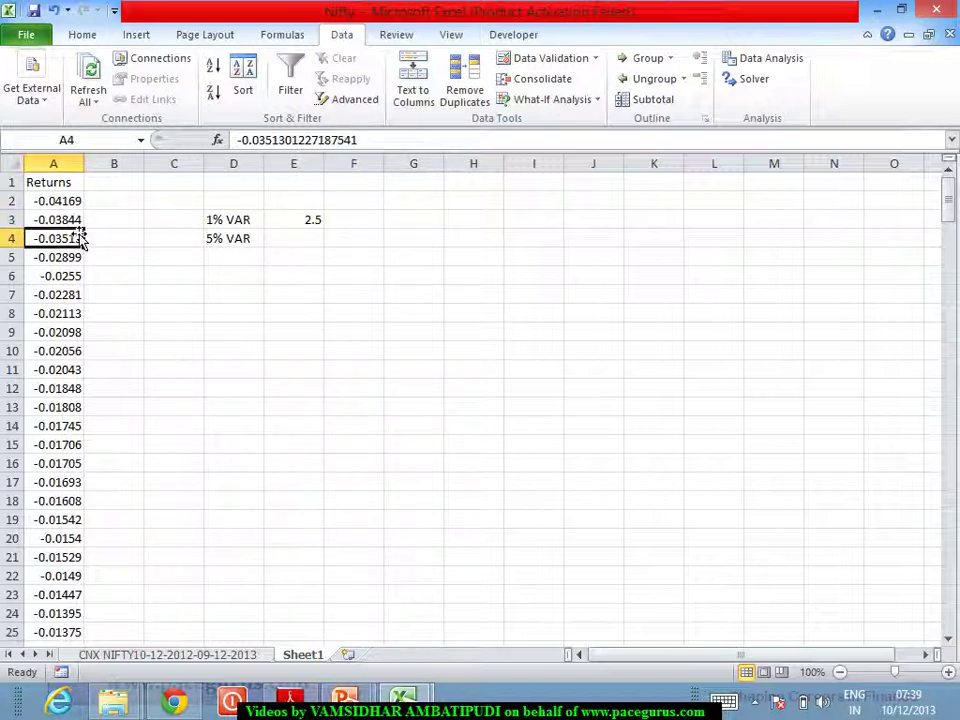
key(Up)
key(Down)
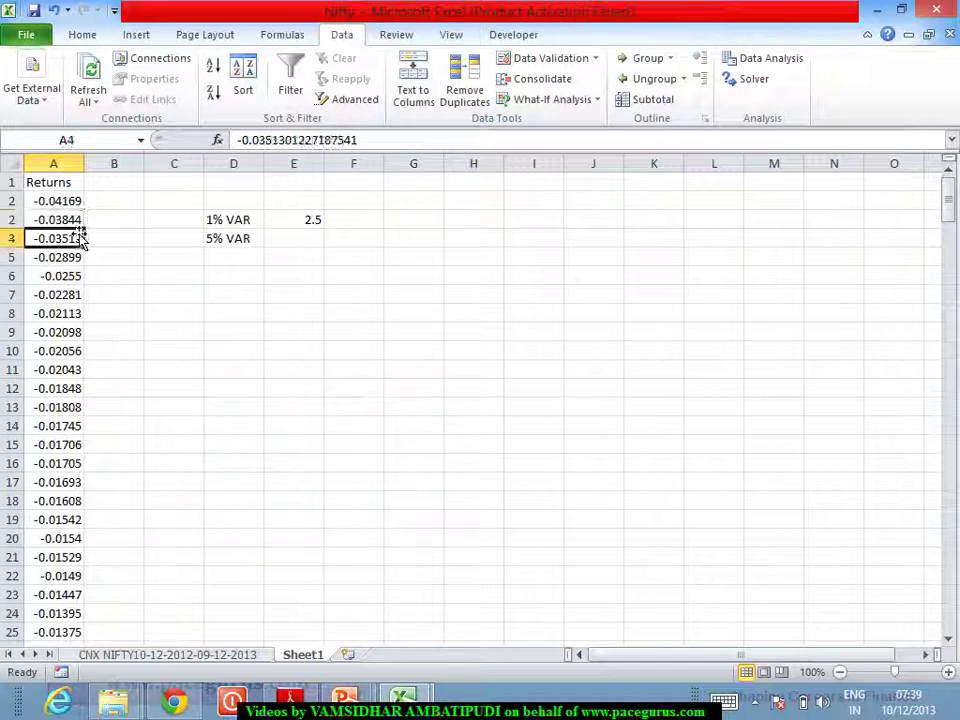
key(Up)
key(Down)
key(Up)
key(Down)
key(Up)
key(Down)
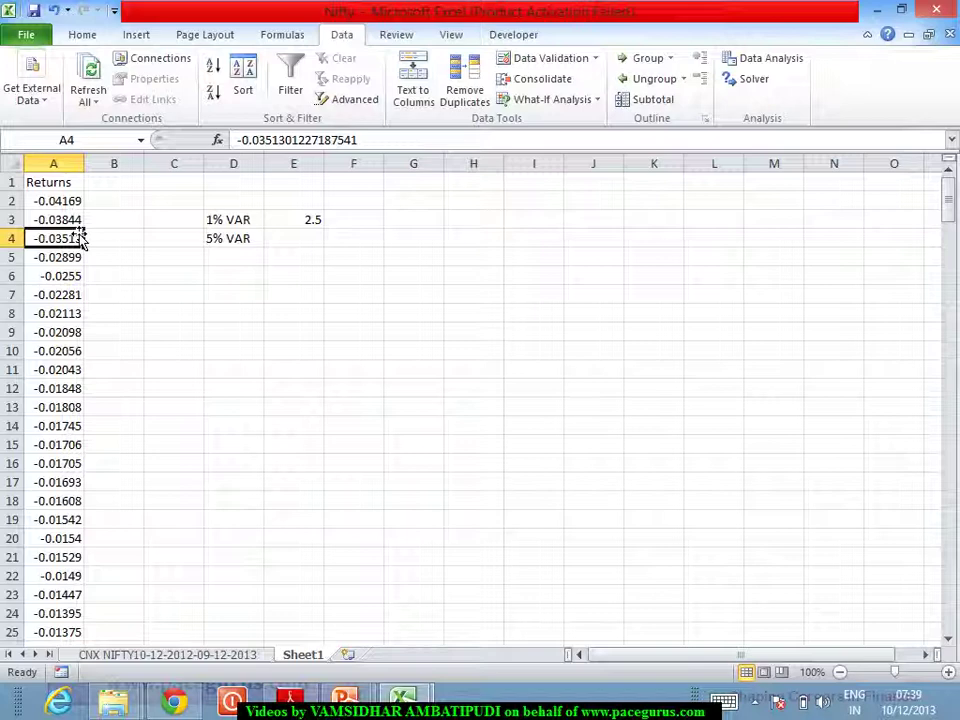
key(Up)
key(Down)
- Enter =AVERAGE(A3:A4) in F3 as the 1% VaR, giving -0.03678
click(347, 224)
text(=aver)
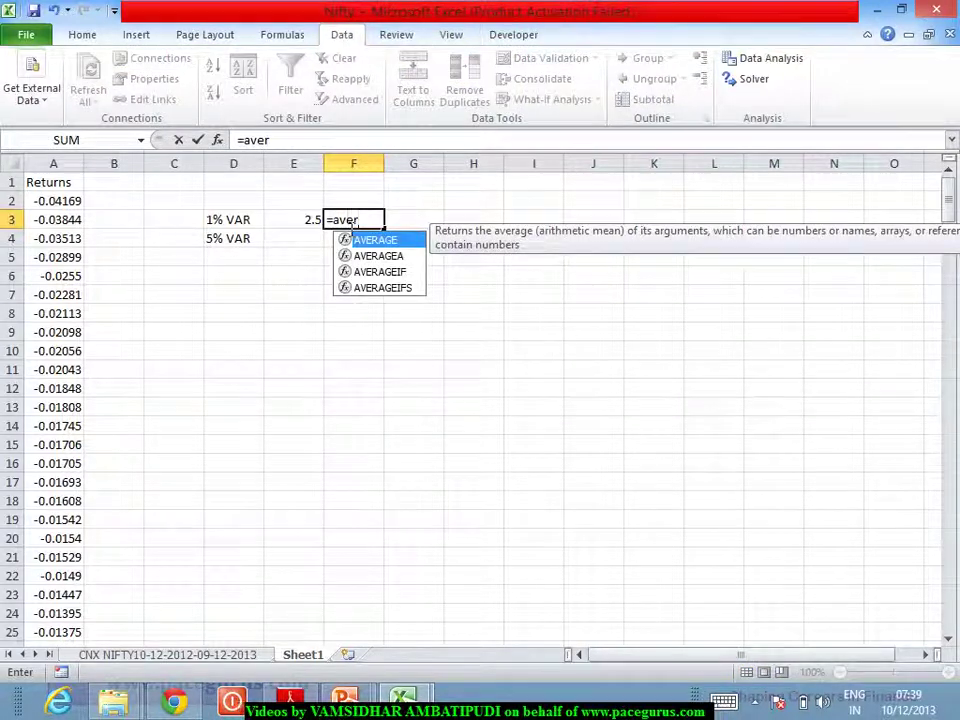
key(Tab)
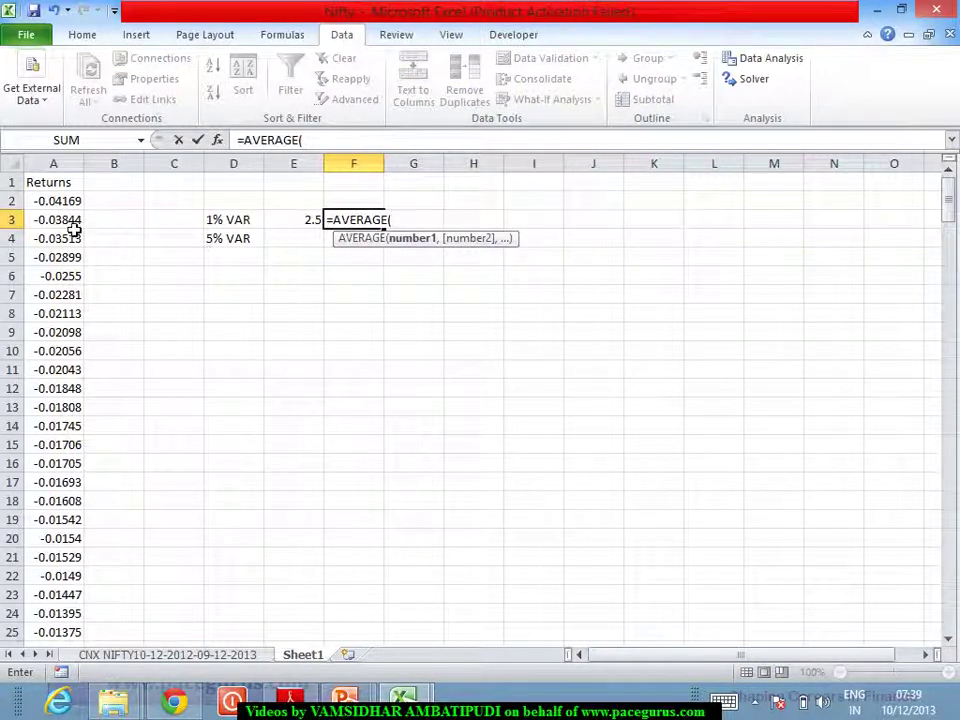
drag(71, 222, 72, 240)
key(Return)
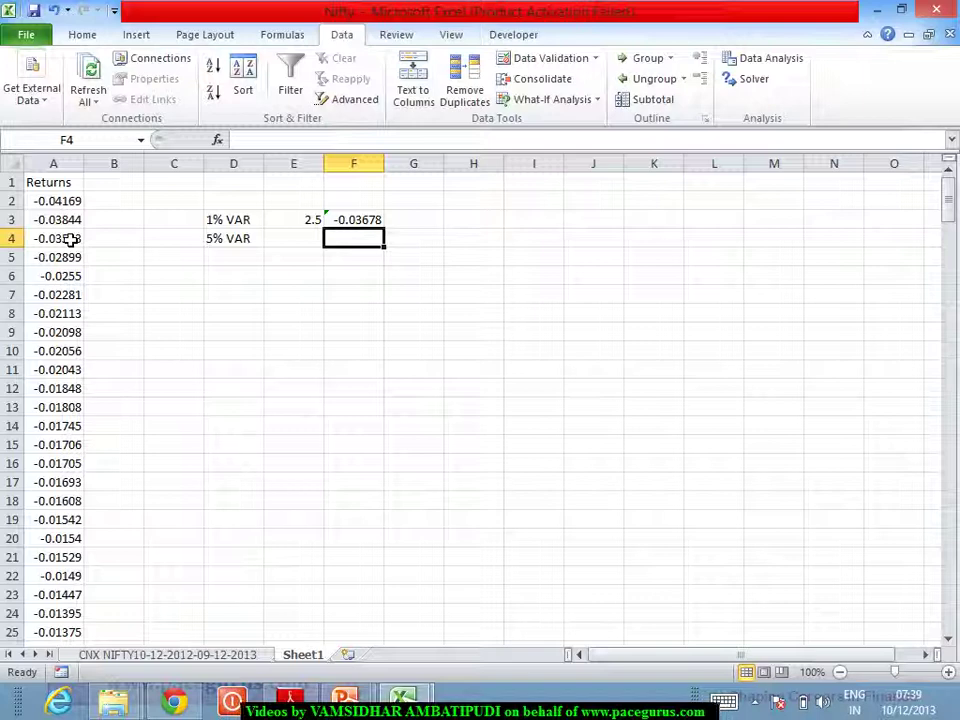
- Format F3 as a percentage with two decimals so it reads -3.68%
click(343, 222)
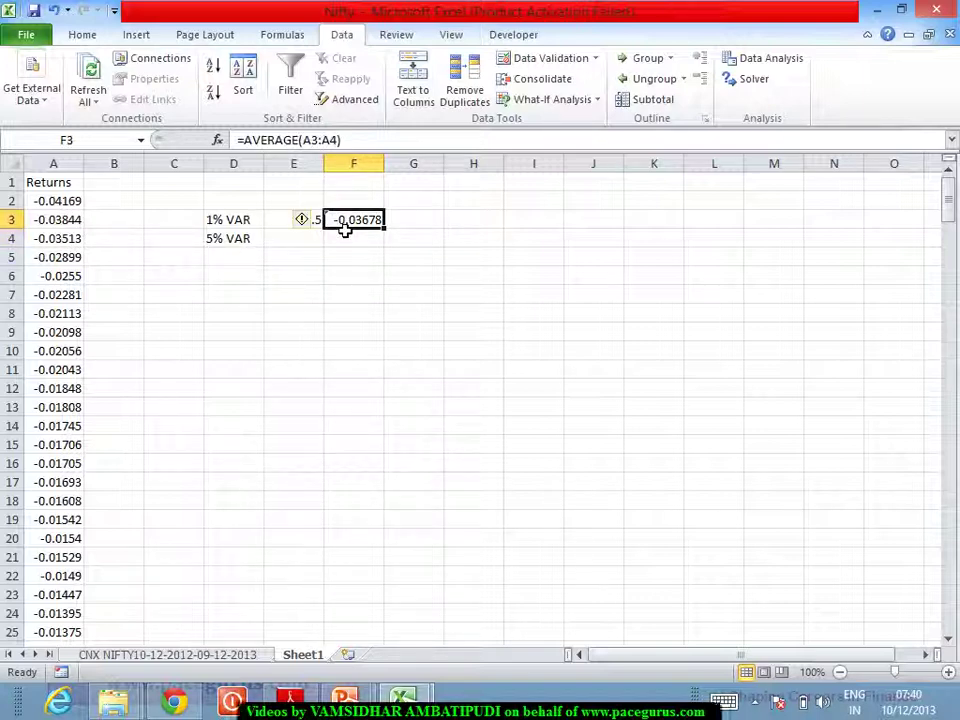
click(84, 35)
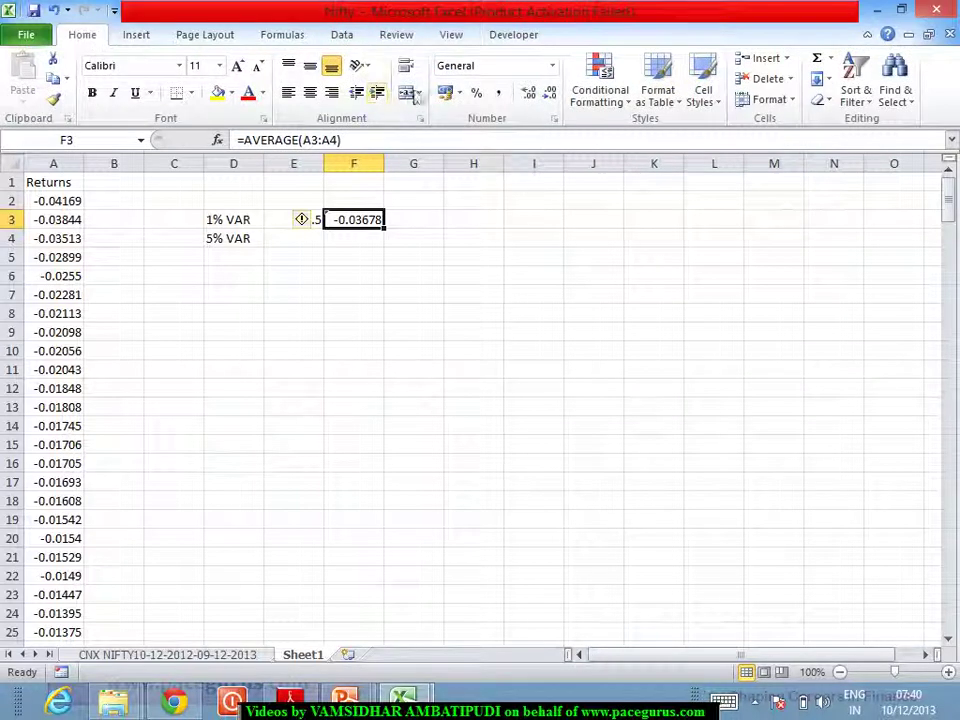
click(474, 94)
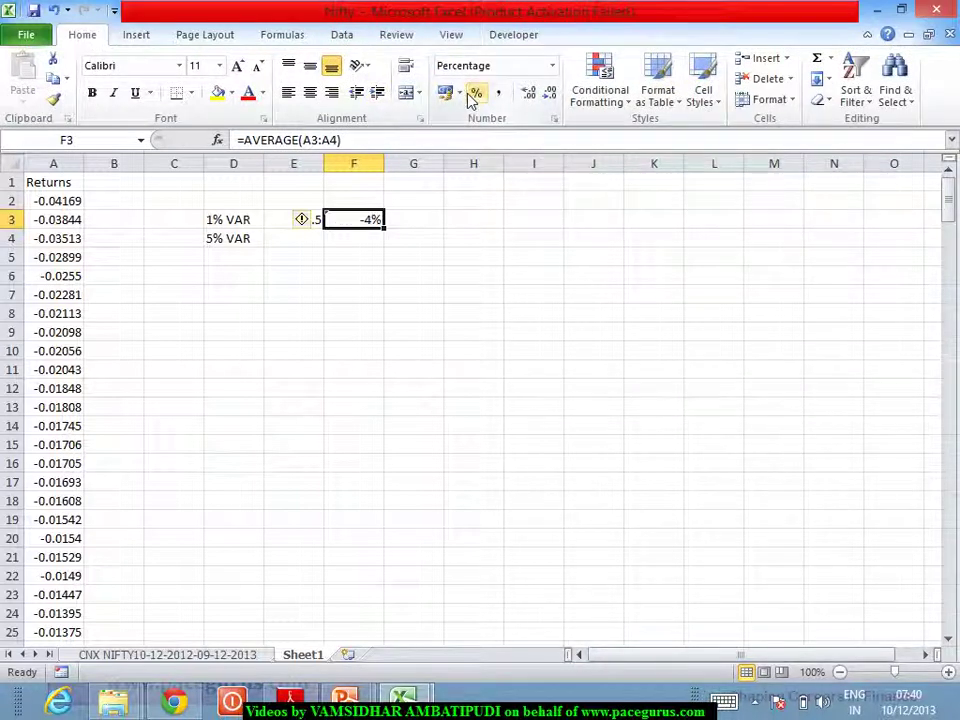
click(528, 95)
click(528, 95)
click(384, 281)
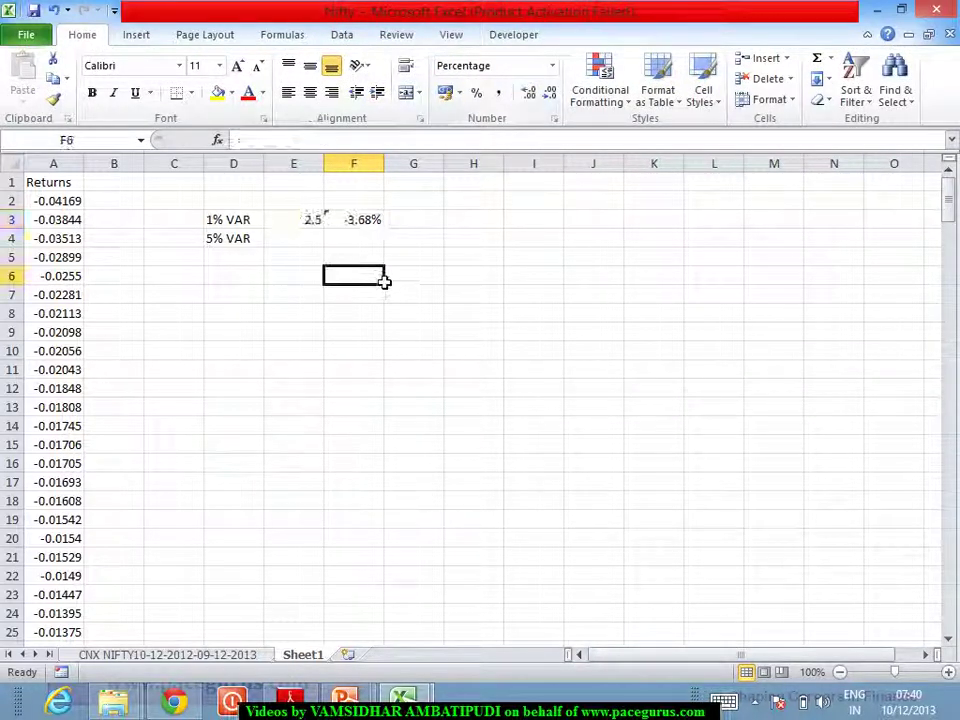